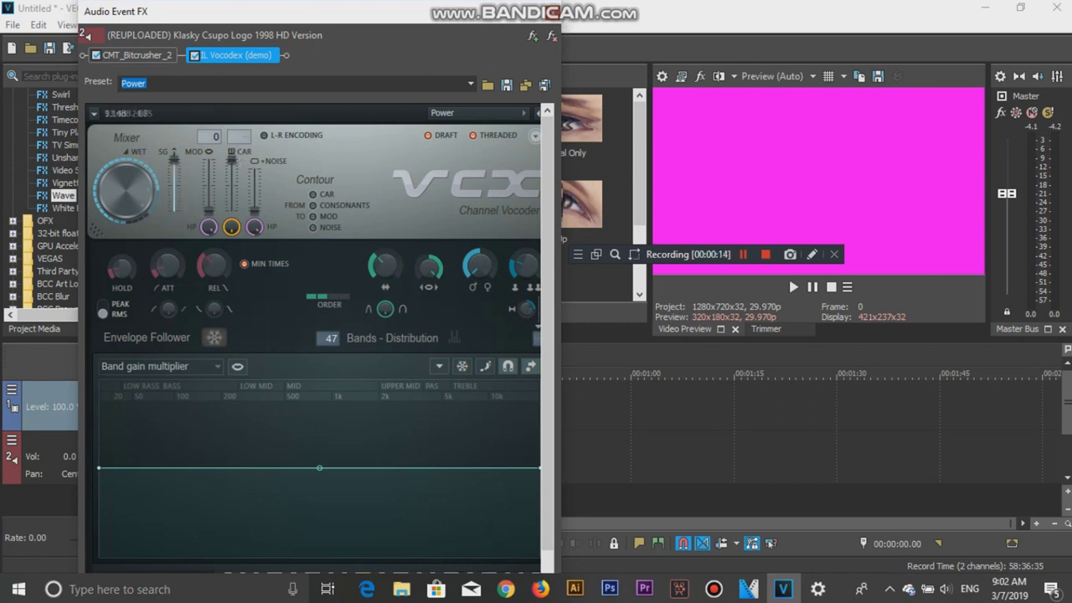
- Close the first clip's audio effects and play that clip back with the timeline zoomed in
left_click(553, 11)
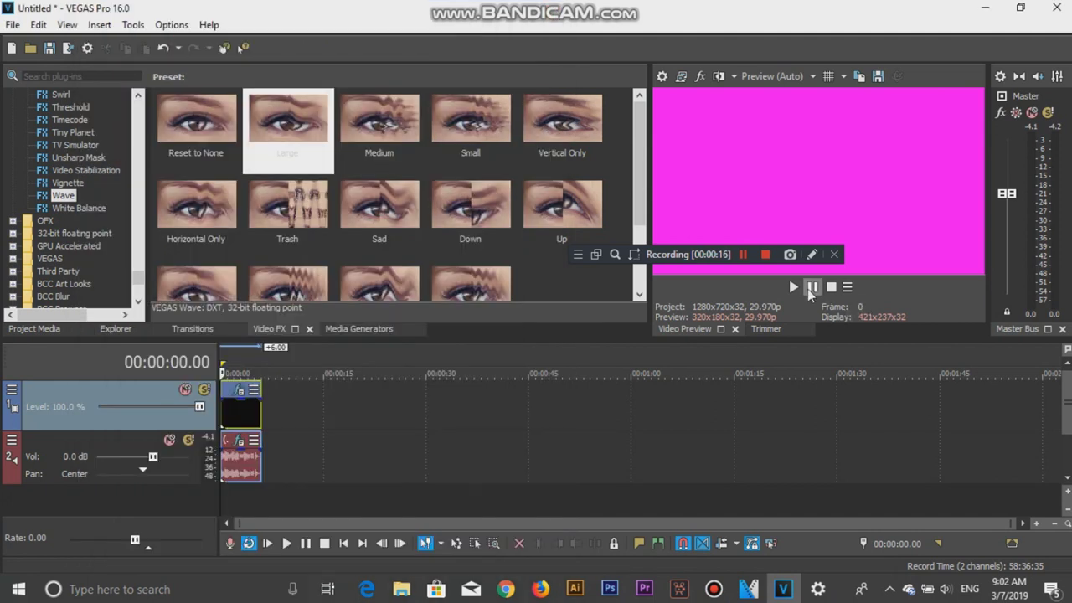
left_click(793, 288)
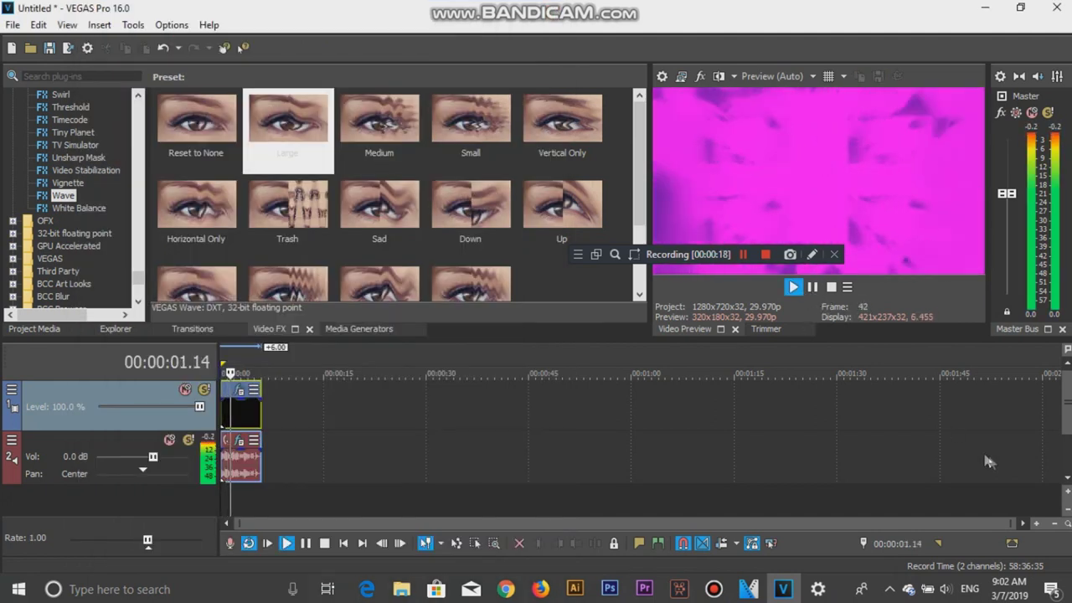
left_click(1037, 523)
left_click(1037, 523)
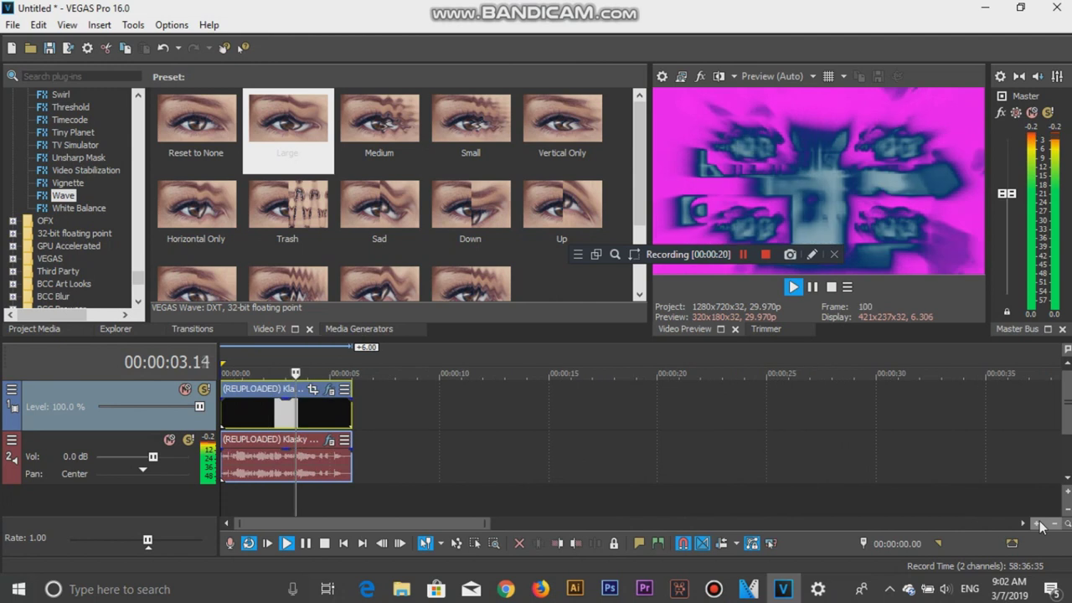
left_click(831, 287)
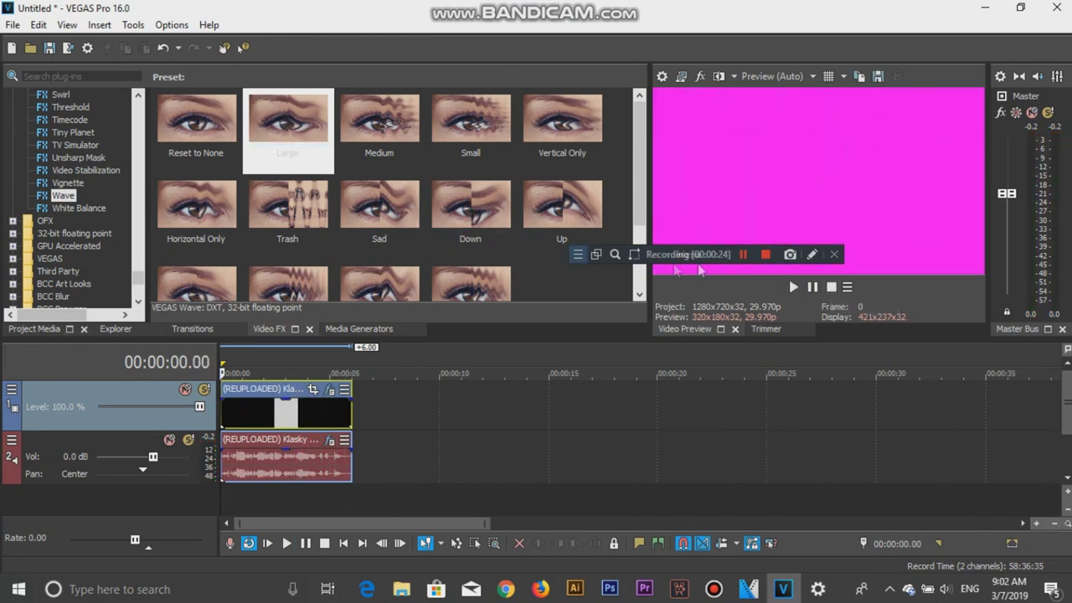
left_click(743, 254)
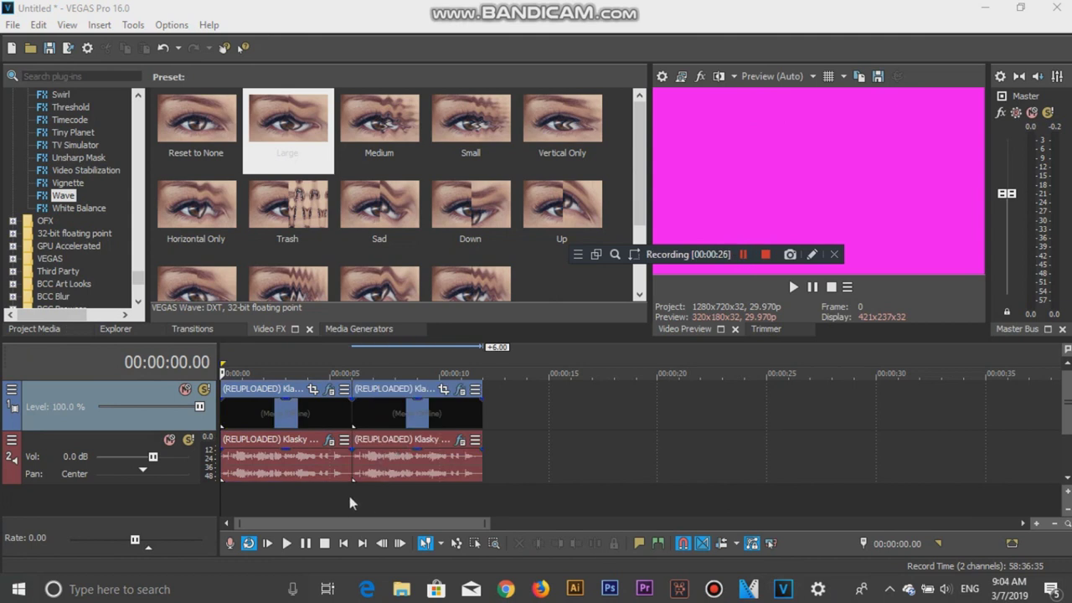
- Examine the second clip's Mirror, Black and White and S_TVDamage video effect settings, and play the clip back
left_click(350, 501)
left_click(461, 390)
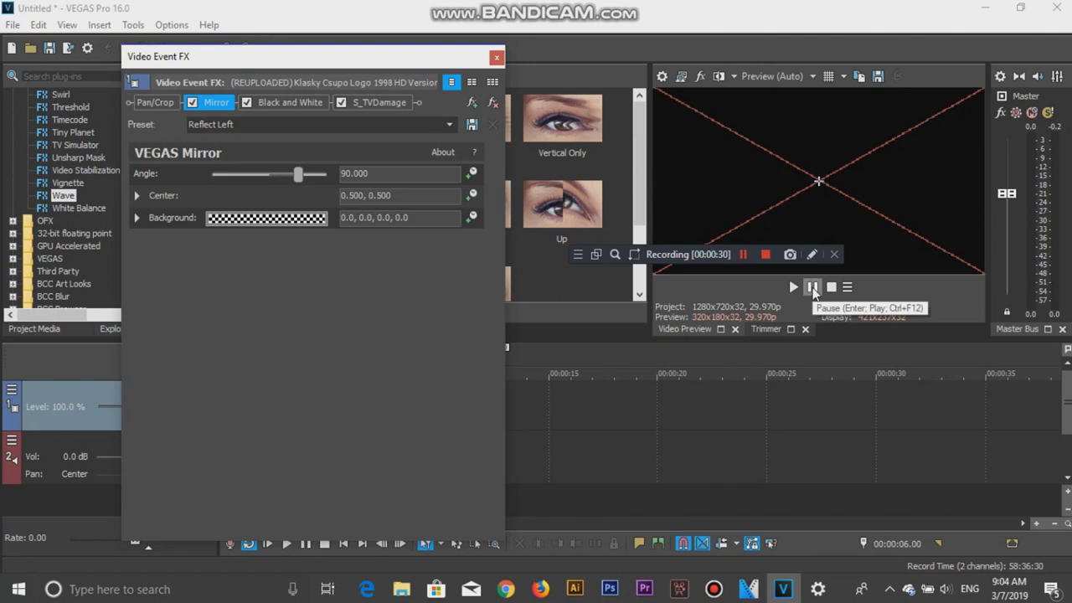
left_click(277, 101)
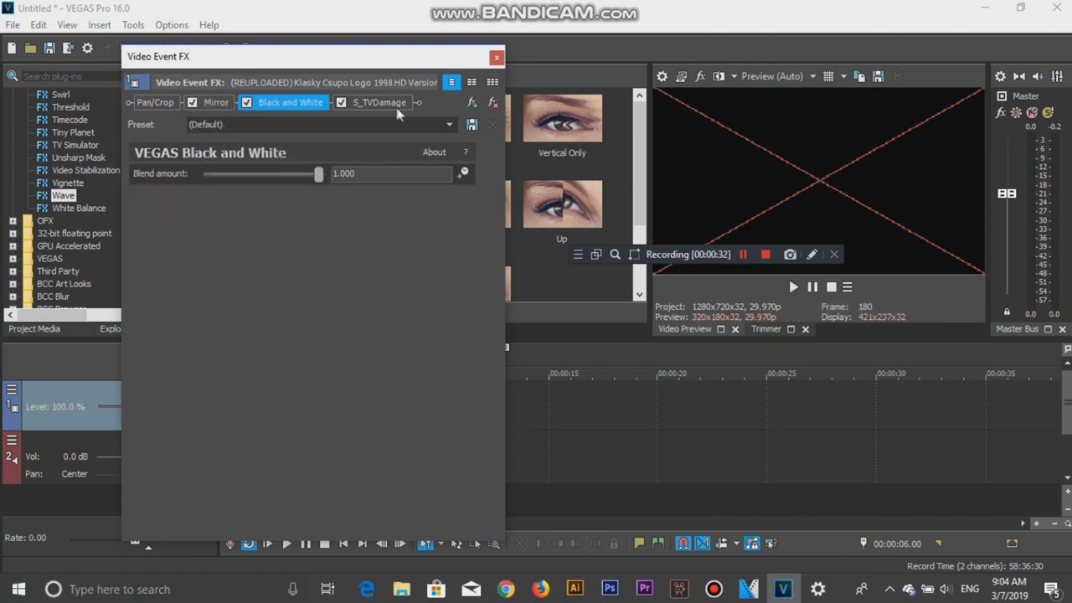
left_click(393, 103)
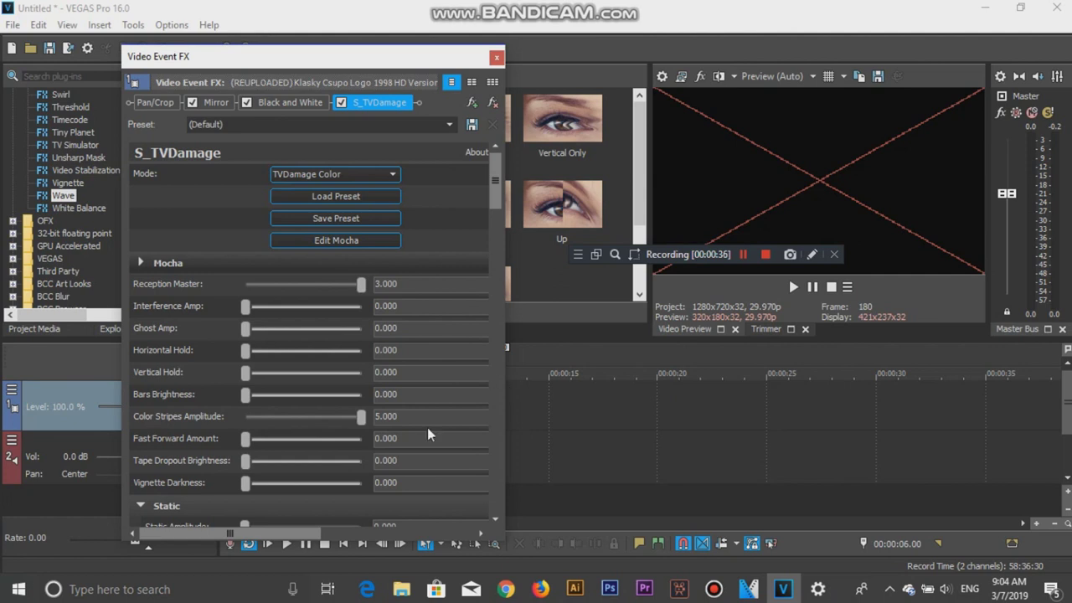
left_click_drag(492, 180, 497, 244)
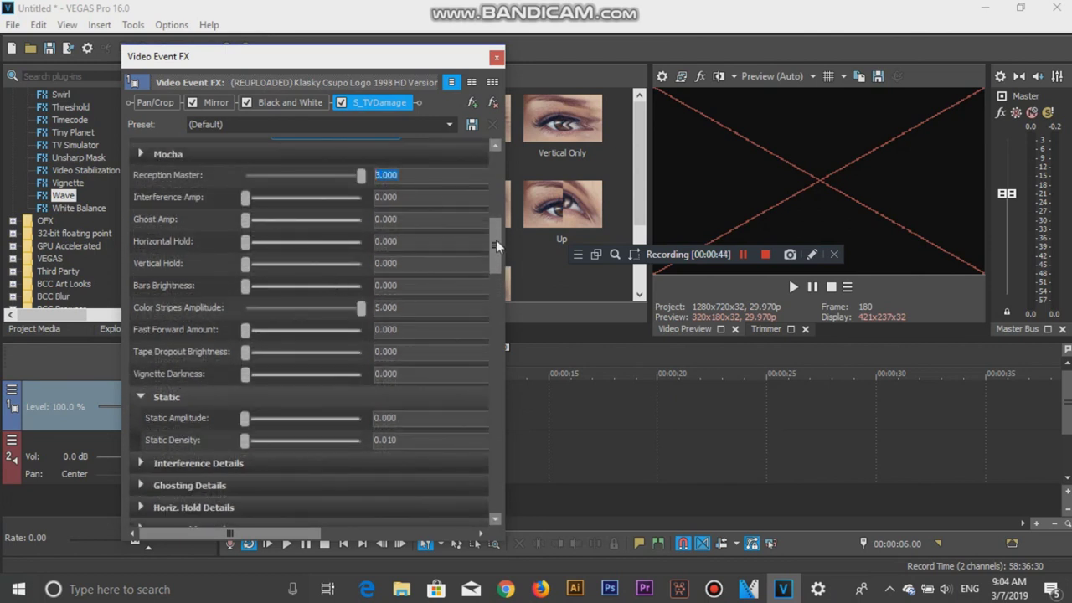
left_click_drag(494, 238, 497, 327)
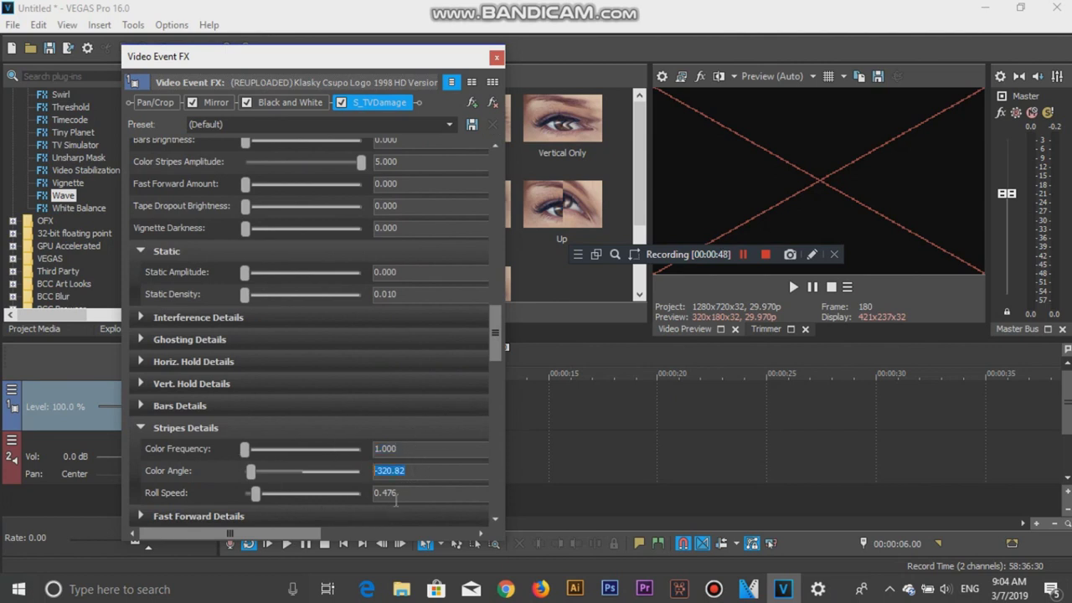
left_click(496, 59)
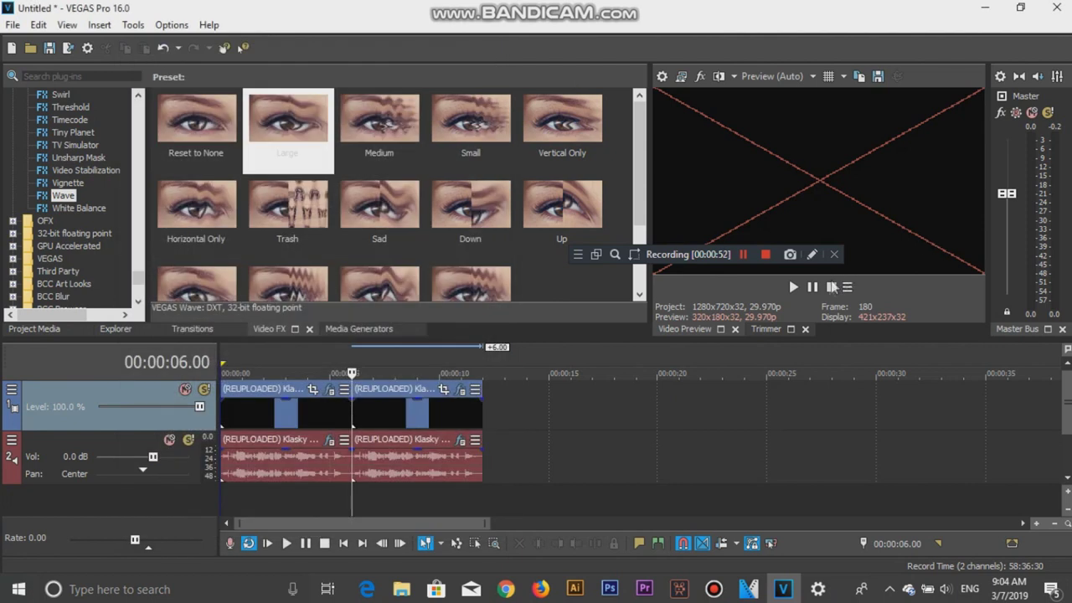
left_click(812, 287)
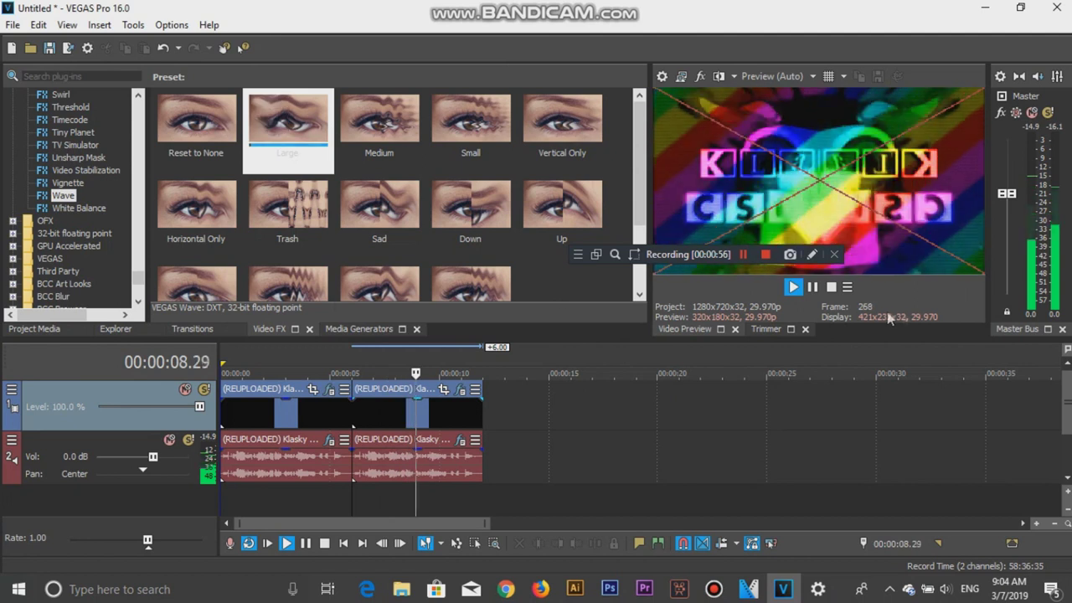
left_click(832, 287)
- Open the second clip's audio effects and set 4ormulator to effect 7 with Pitch at maximum
left_click(460, 439)
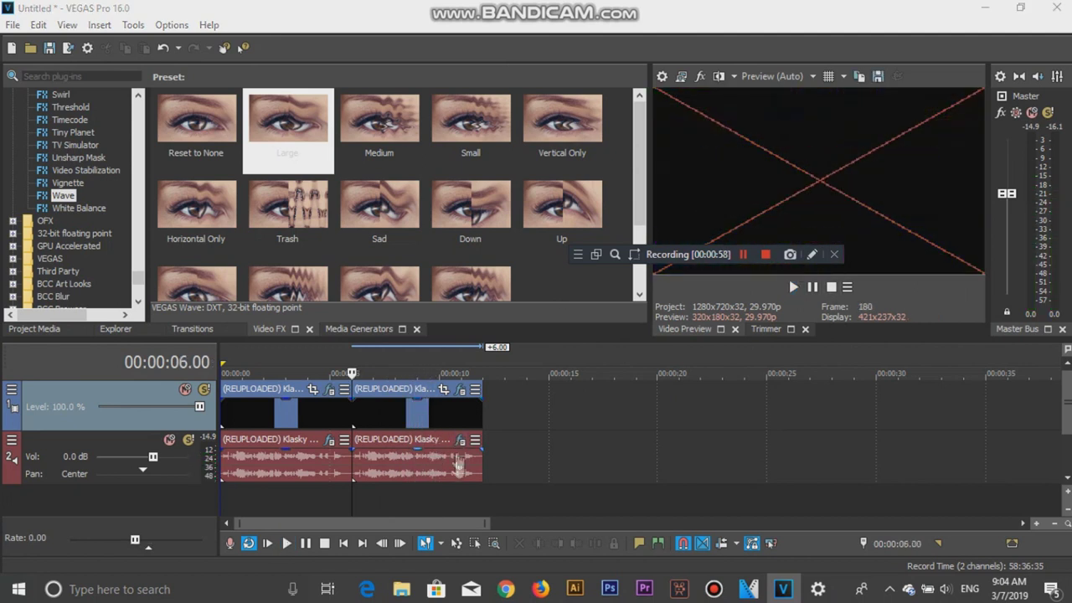
left_click(811, 289)
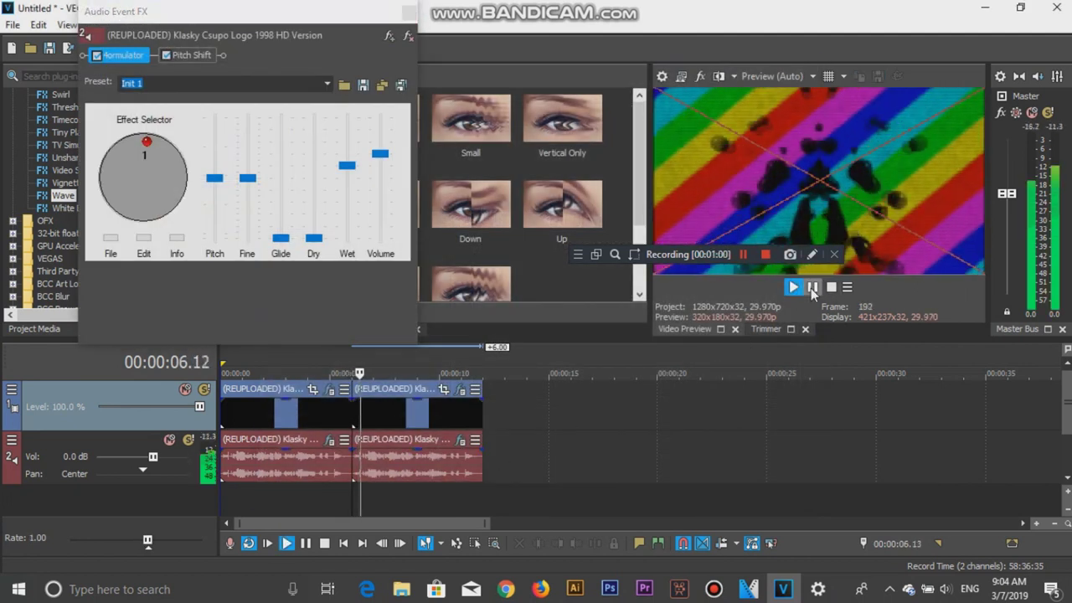
left_click(810, 289)
left_click(180, 172)
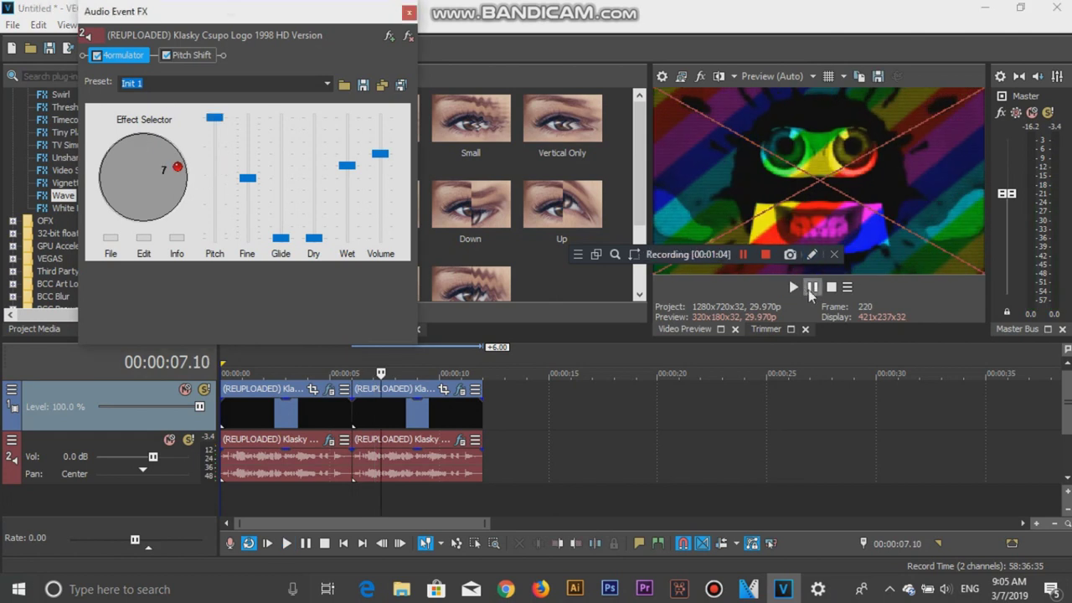
- Play the second clip and examine the detailed settings of 4ormulator effect 7 in its editor
left_click(811, 289)
left_click(143, 240)
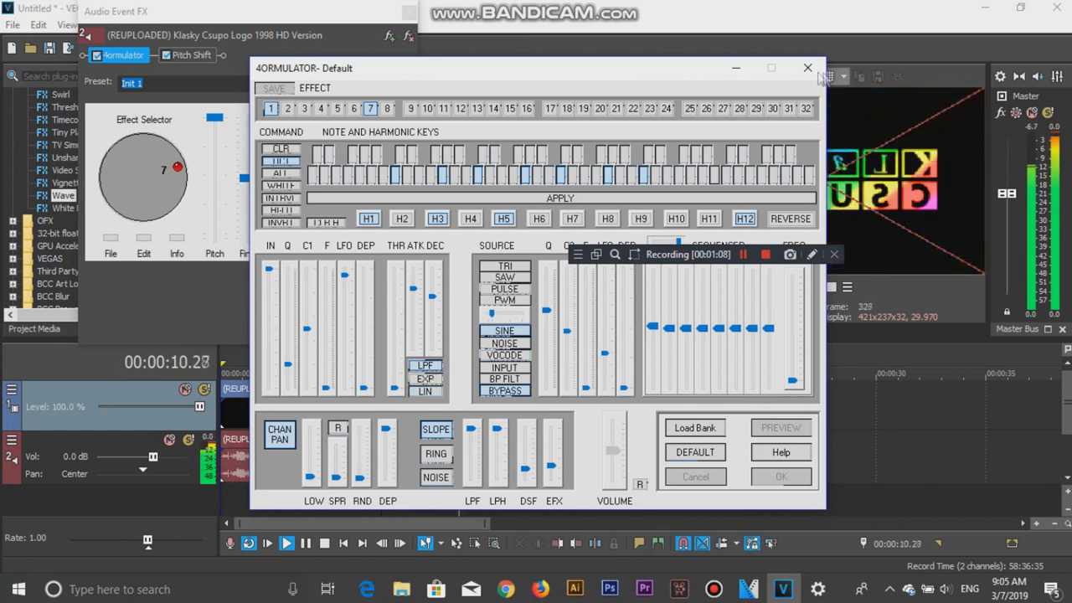
left_click(808, 69)
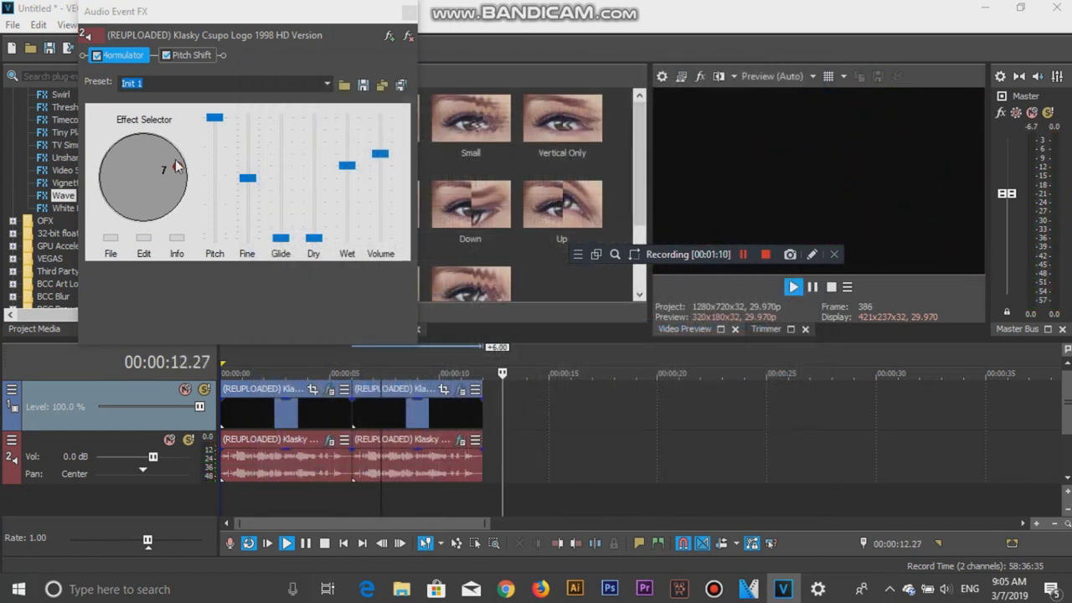
left_click(150, 240)
left_click(430, 366)
left_click(429, 381)
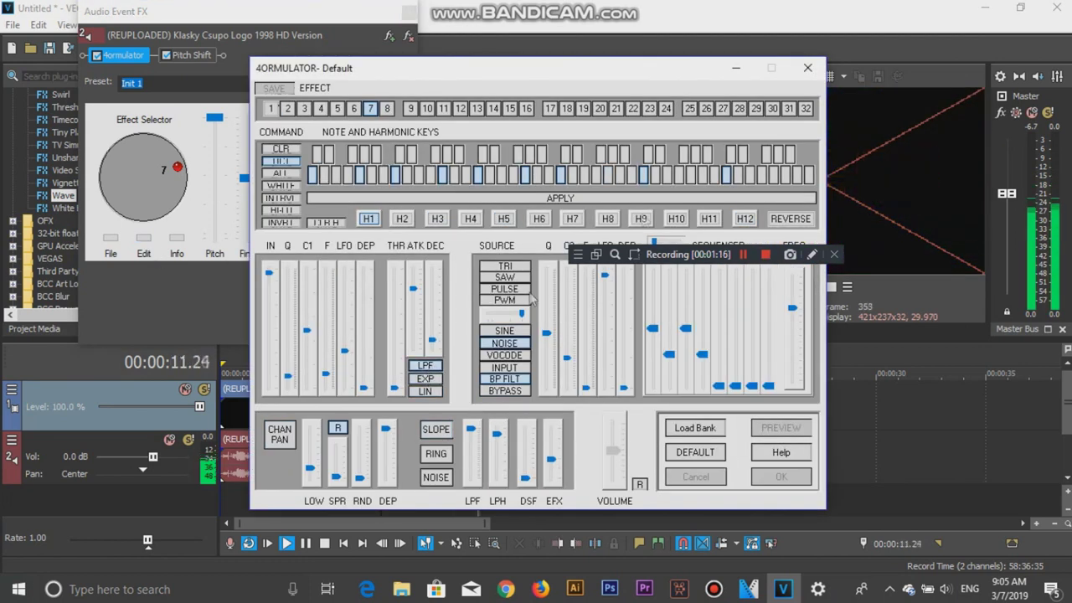
left_click(808, 68)
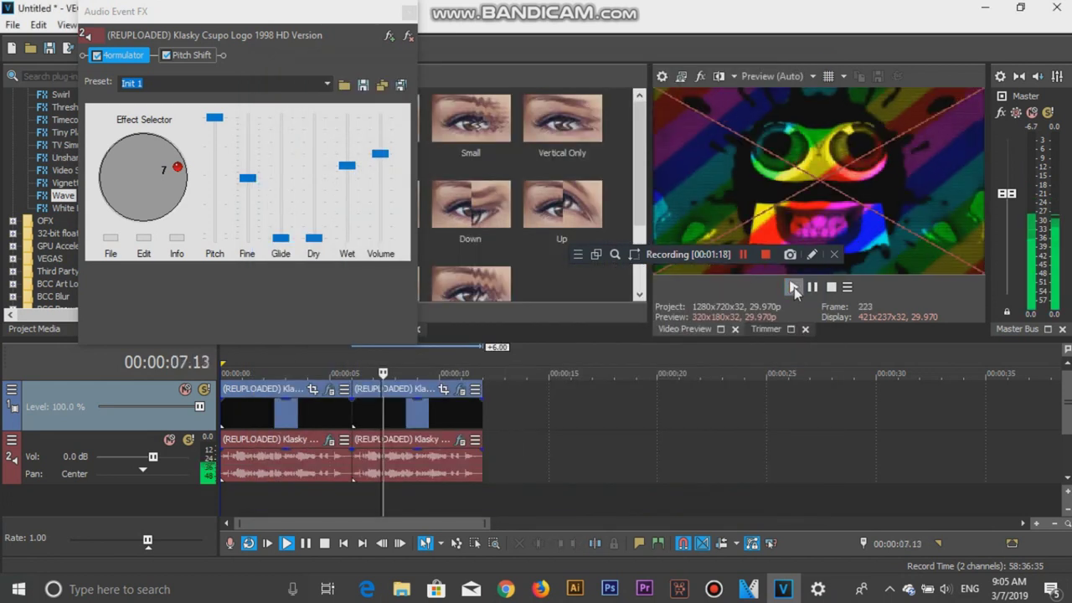
- Raise 4ormulator's Wet and Volume to maximum, recheck its editor and playback, and return to the project media
left_click_drag(346, 165, 391, 90)
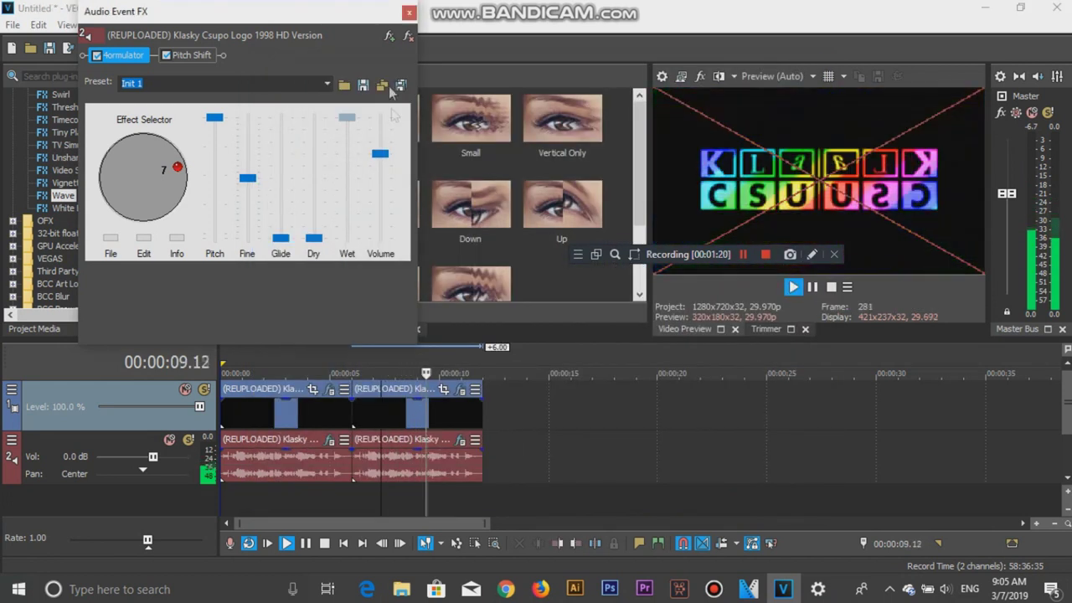
left_click_drag(380, 154, 384, 104)
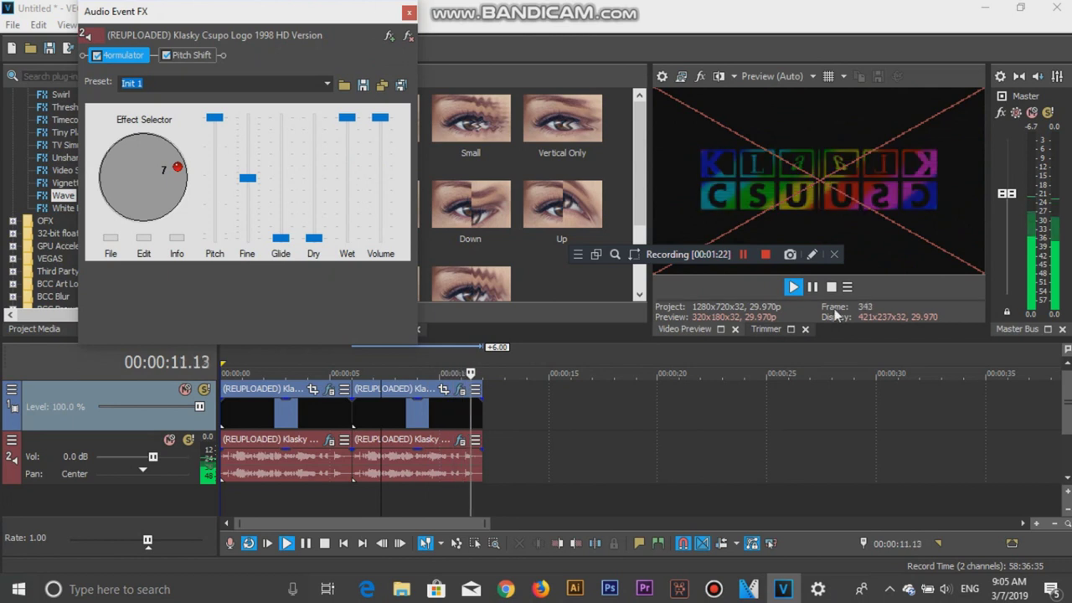
left_click(143, 238)
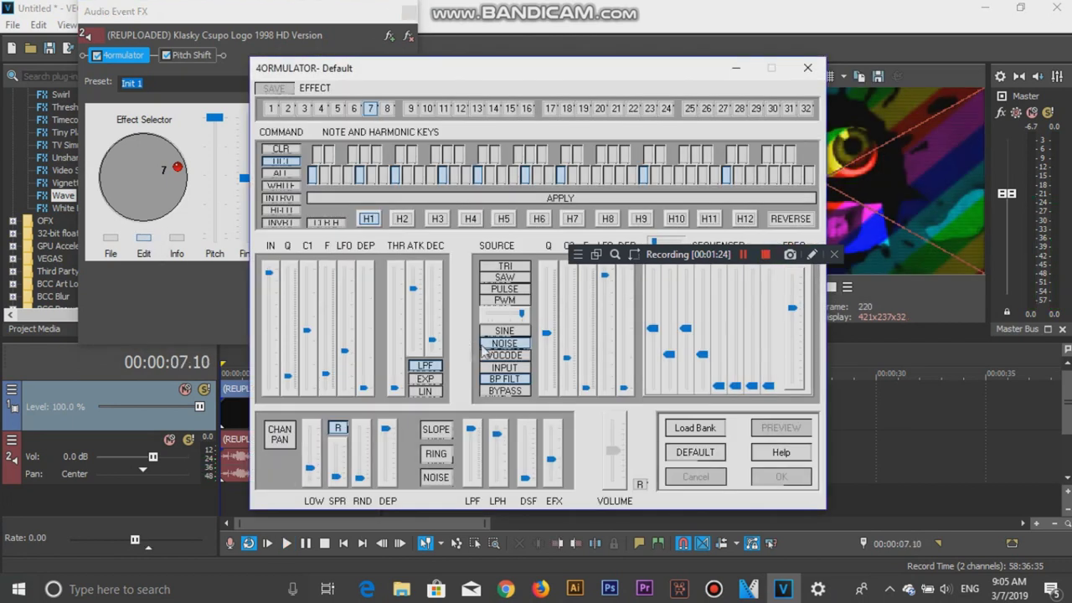
left_click(807, 67)
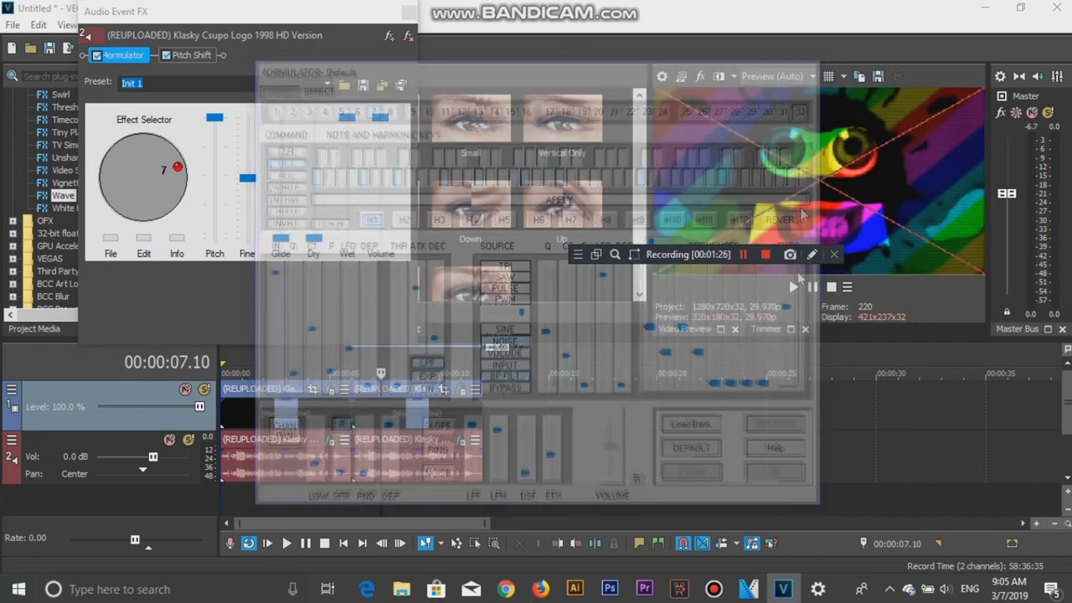
key("space")
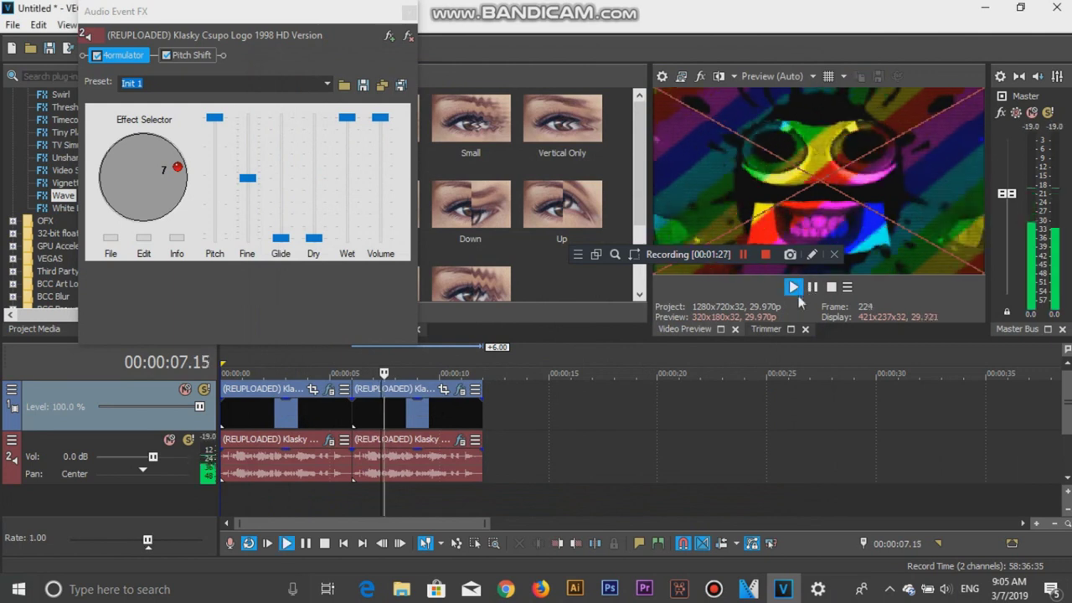
left_click(412, 10)
key("Return")
left_click(35, 329)
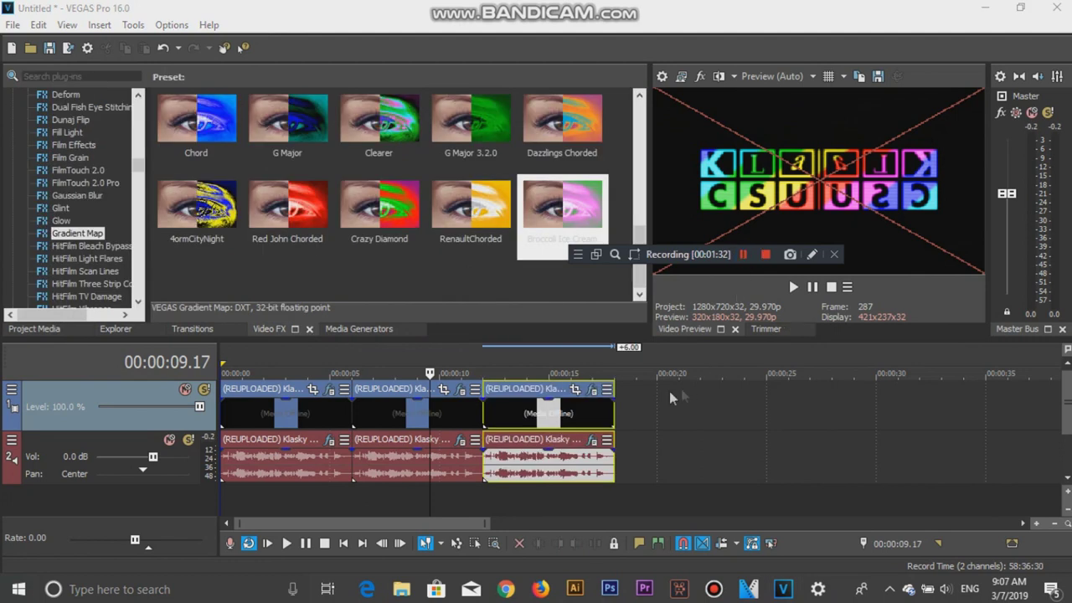
- Examine the third clip's Gradient Map video effect with the Broccoli Ice Cream preset
left_click(488, 498)
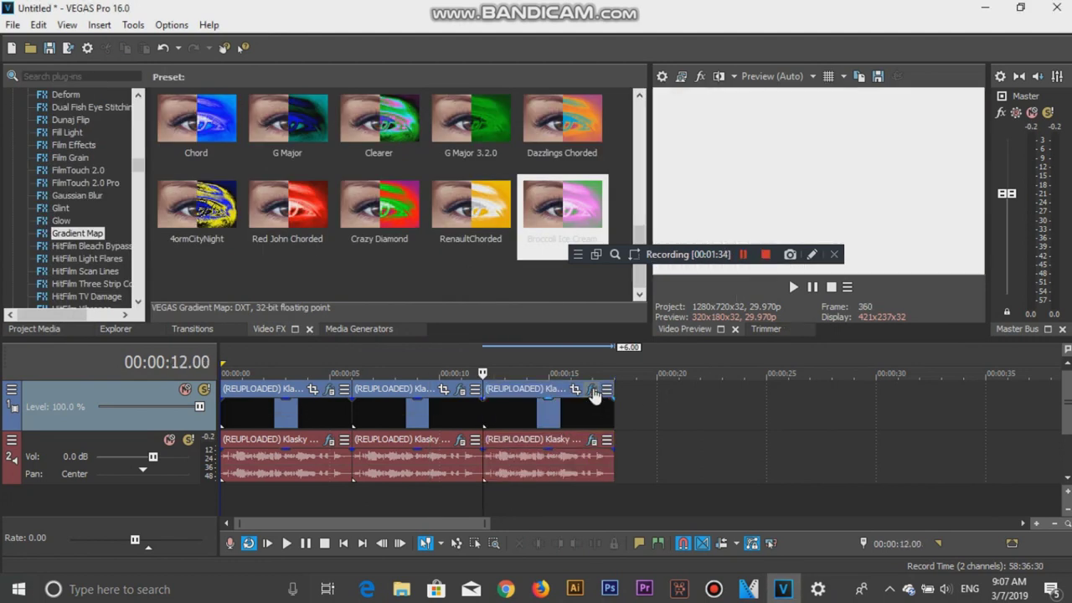
left_click_drag(593, 394, 593, 394)
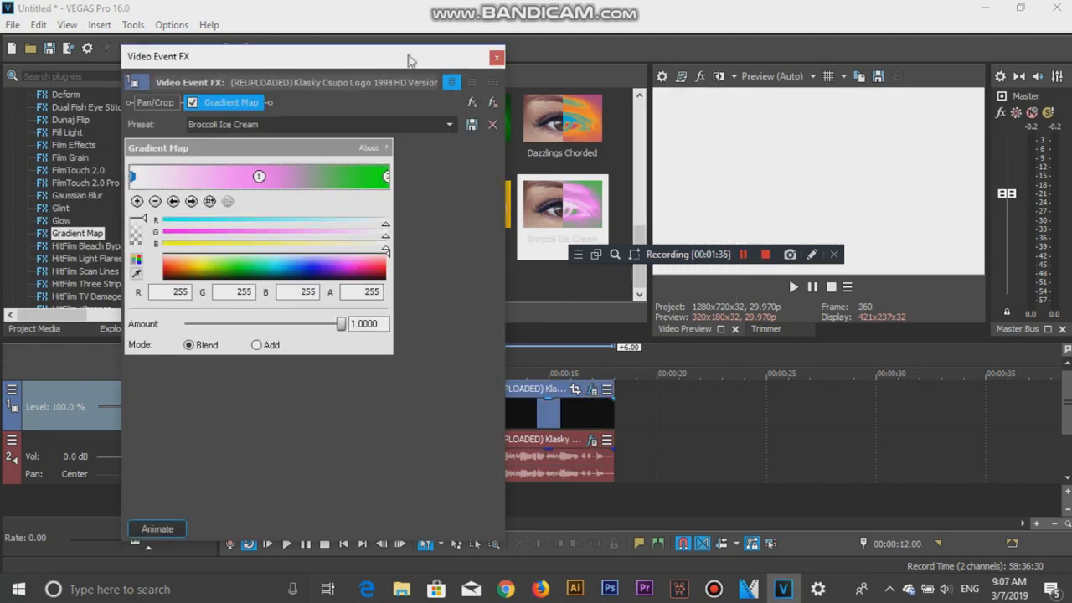
left_click_drag(411, 61, 390, 92)
left_click(346, 157)
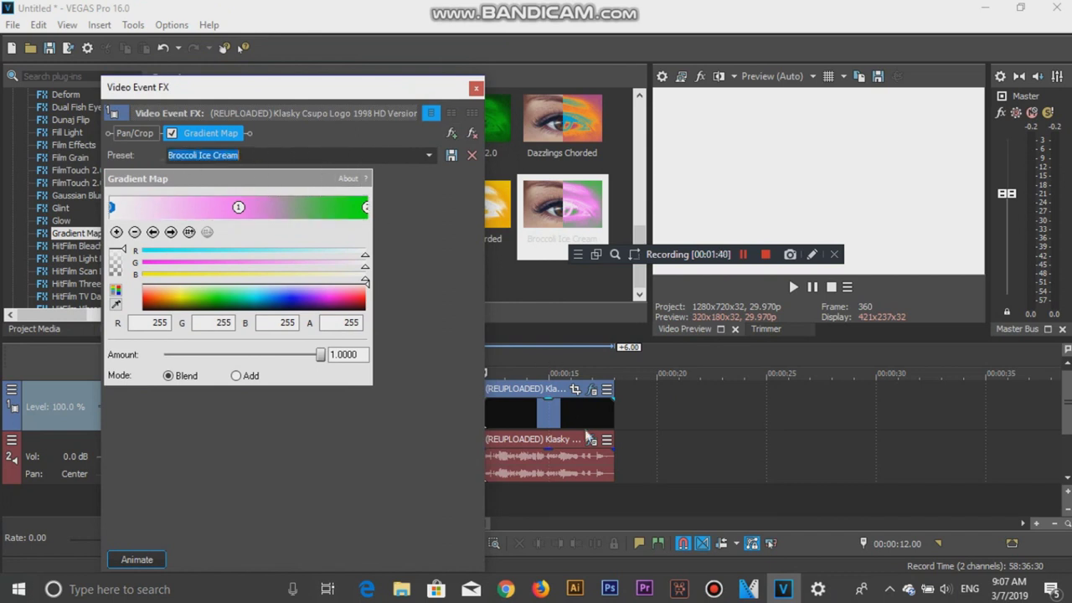
left_click(46, 332)
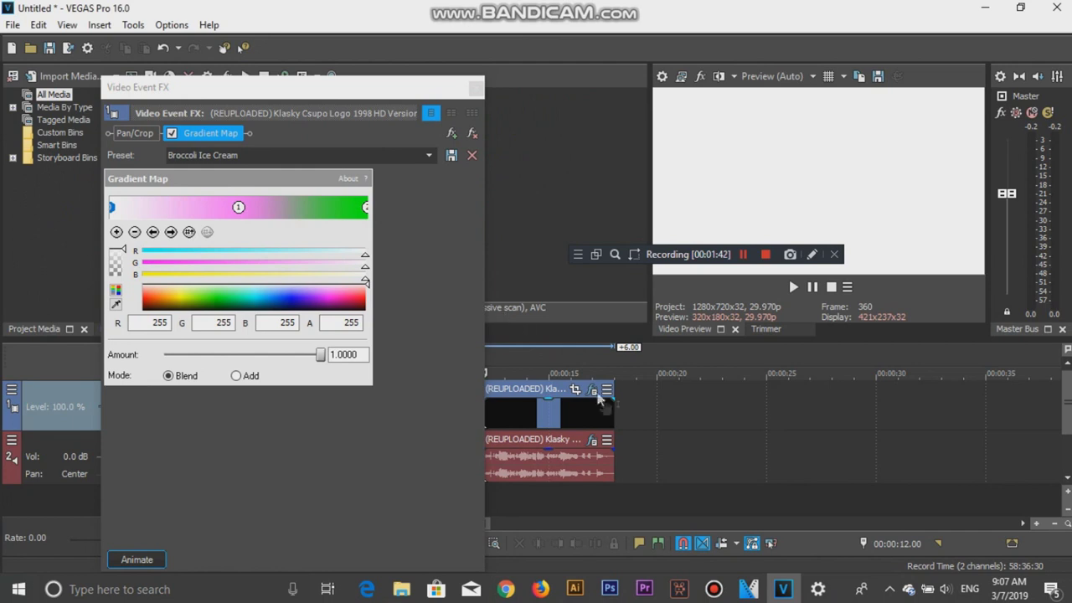
- Choose the Organ carrier in the third clip's Vocodex audio effect and play the clip back
left_click(591, 442)
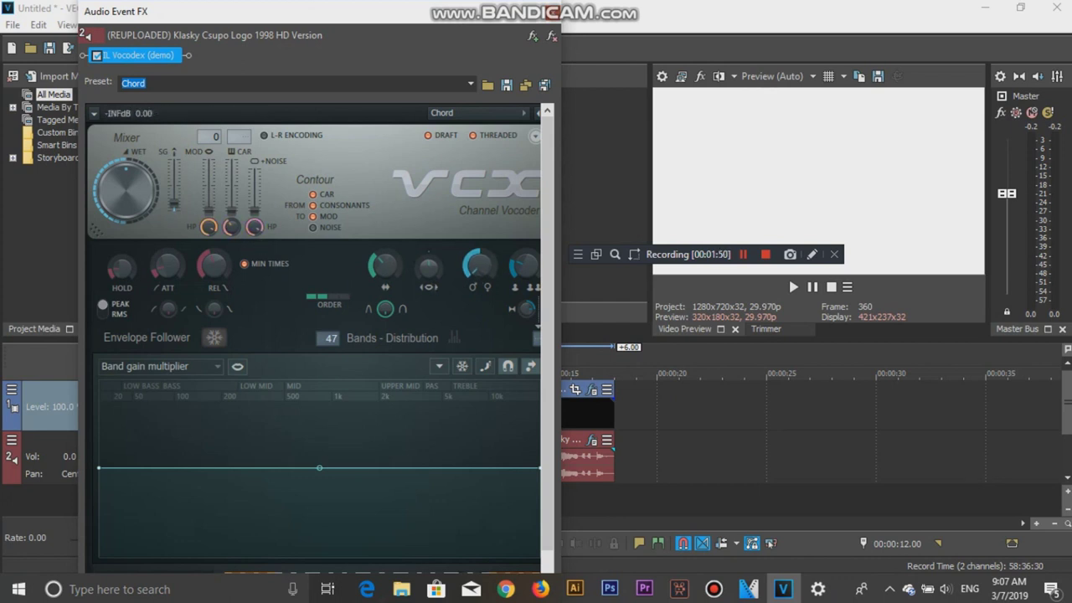
scroll(401, 360, "down", 1)
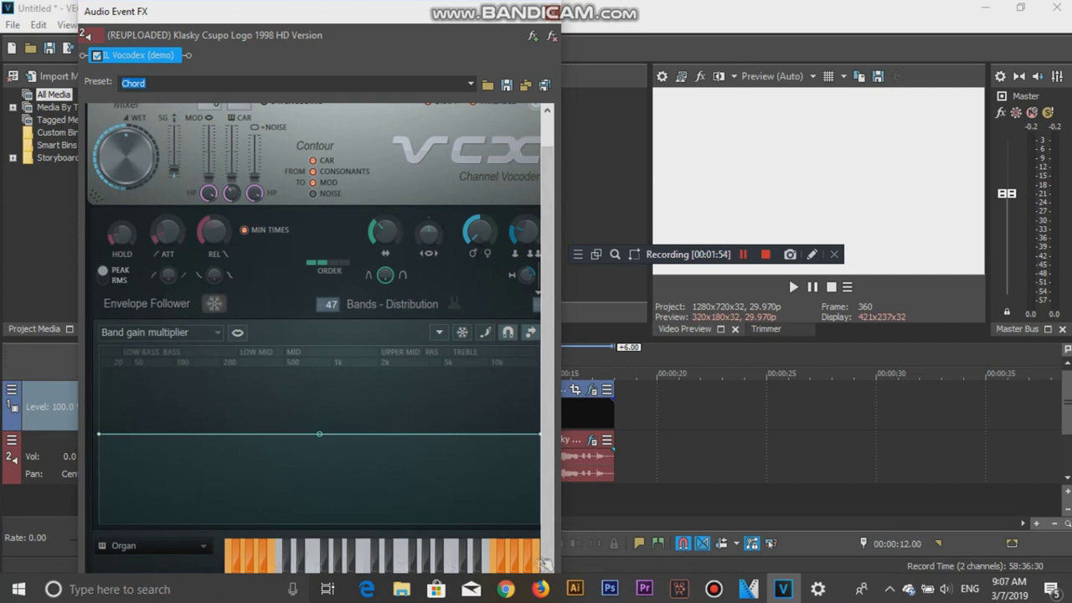
left_click(161, 549)
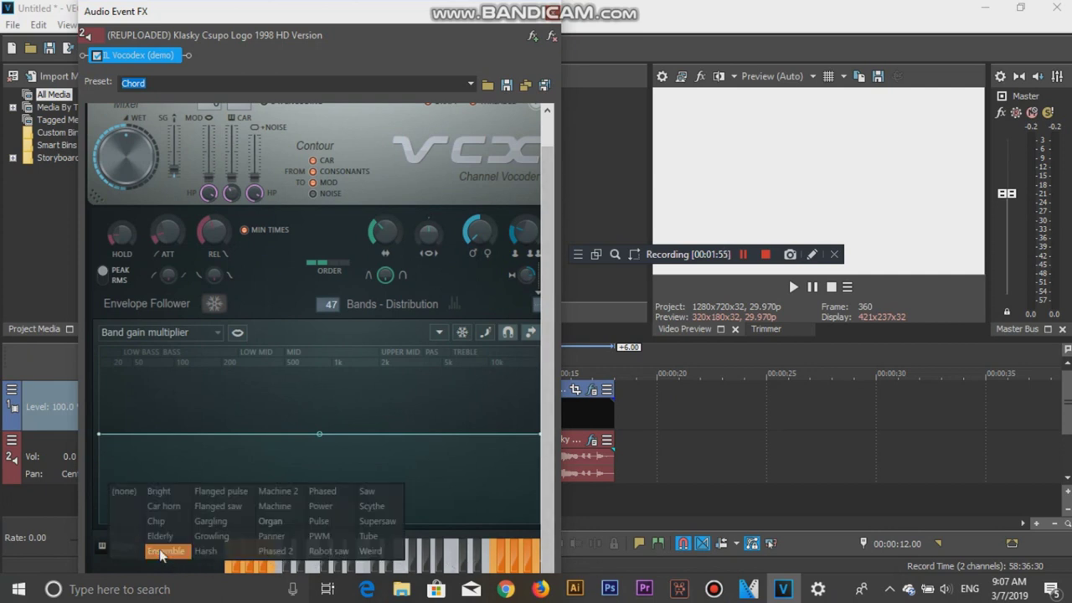
left_click(270, 521)
left_click(793, 287)
left_click(548, 12)
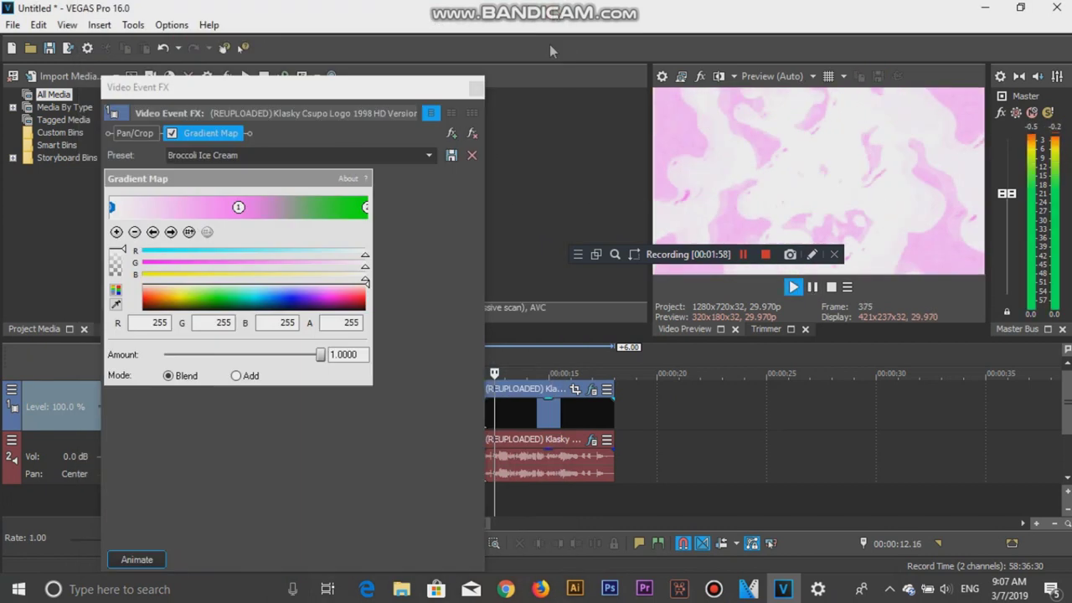
- Step through the Gradient Map's control points to view their colours, and close the video effects
left_click(171, 232)
left_click(171, 232)
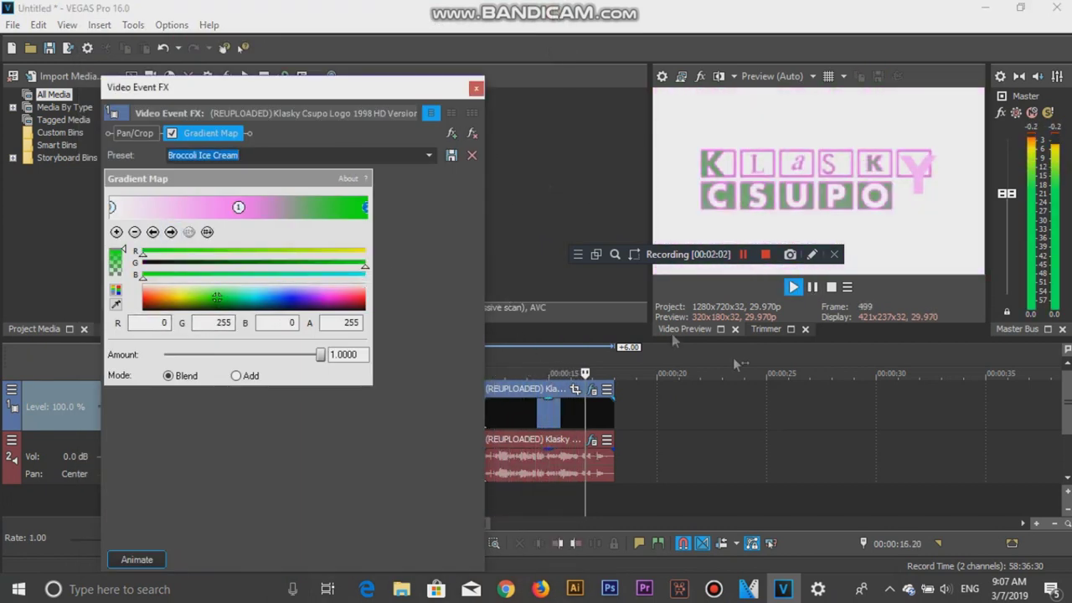
left_click(476, 88)
- Add the Klasky Csupo logo clip from the project media to the timeline directly after the third clip
left_click_drag(190, 126, 625, 436)
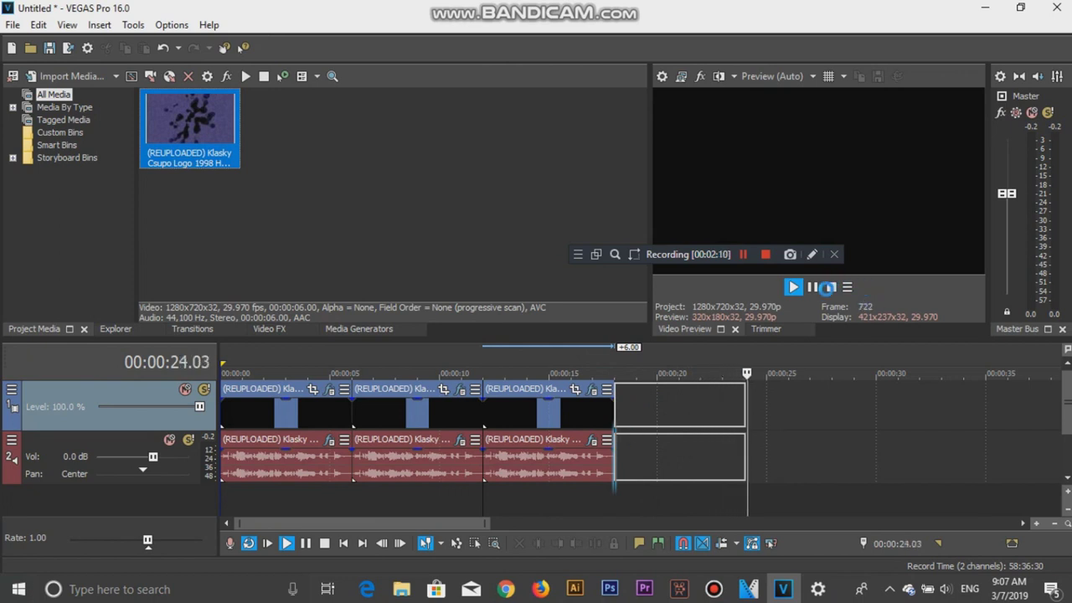
- Open the fourth clip's video effects, starting with Swirl, and play the clip back from its start
left_click(724, 389)
left_click(723, 388)
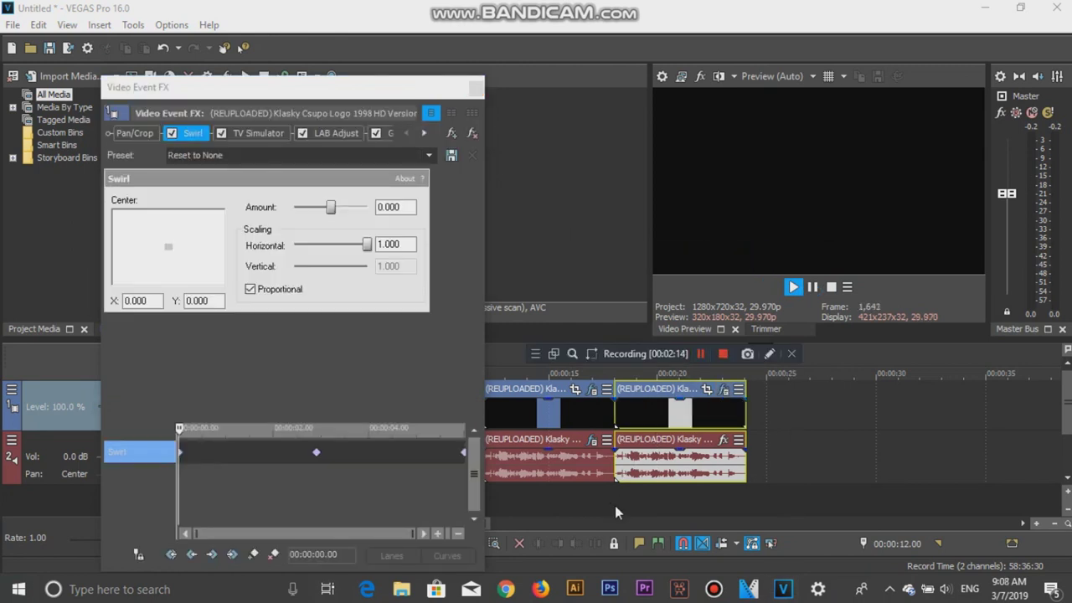
left_click(614, 505)
key("space")
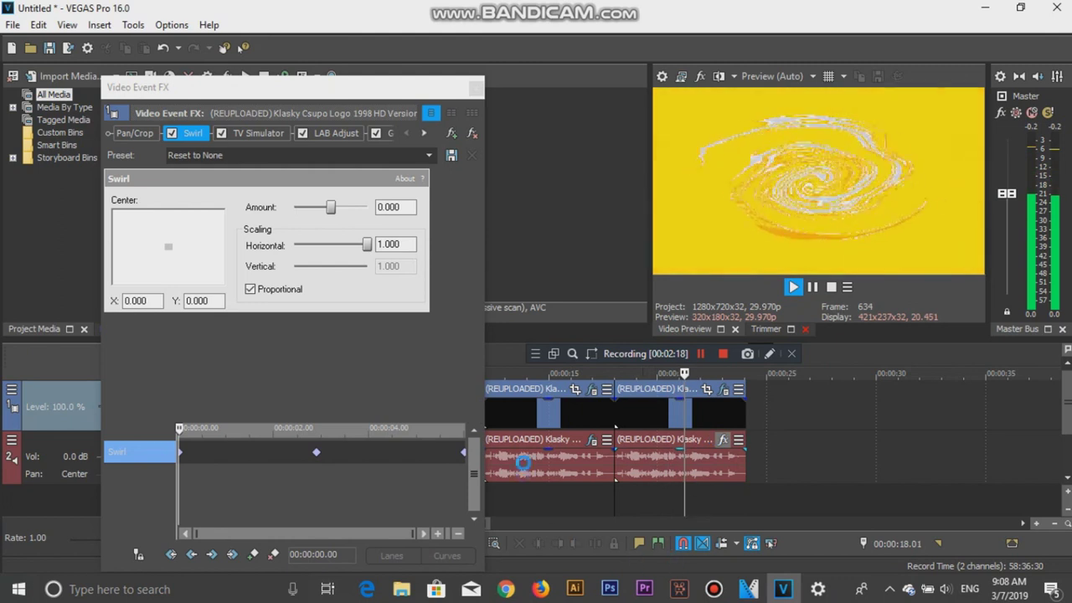
- Add IL Vocodex to the fourth clip's audio effects and choose its More testosterone preset
left_click(270, 182)
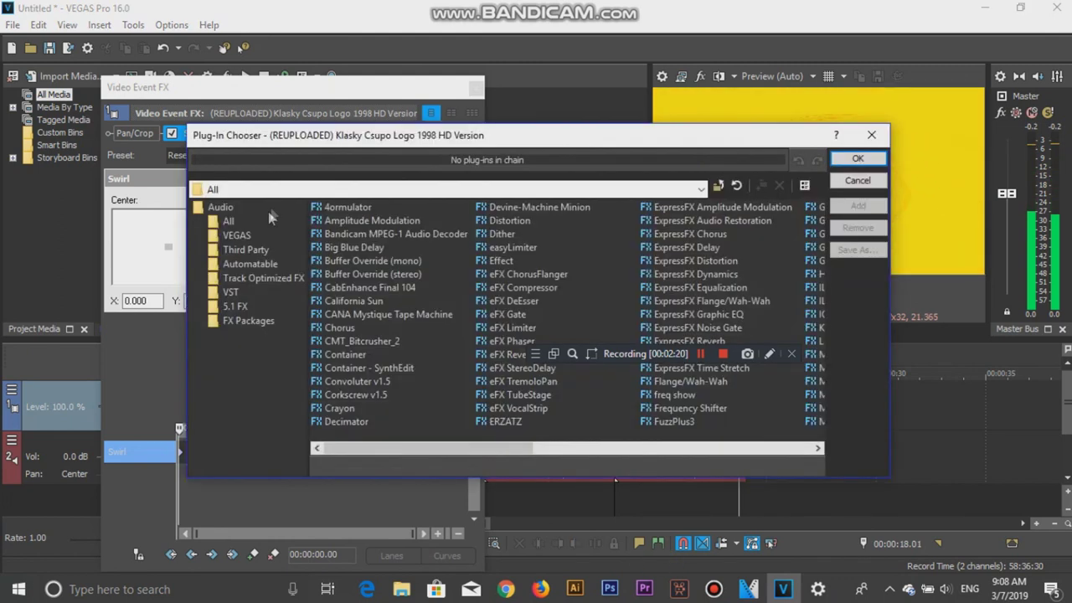
left_click(718, 448)
double_click(388, 302)
left_click(860, 160)
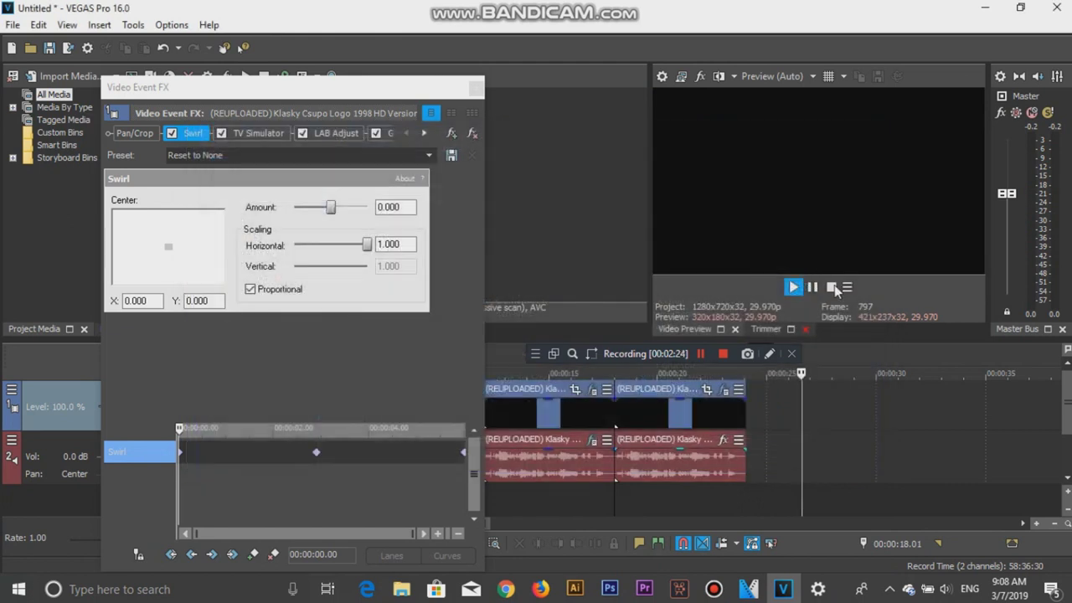
left_click(832, 287)
left_click(486, 113)
left_click(473, 350)
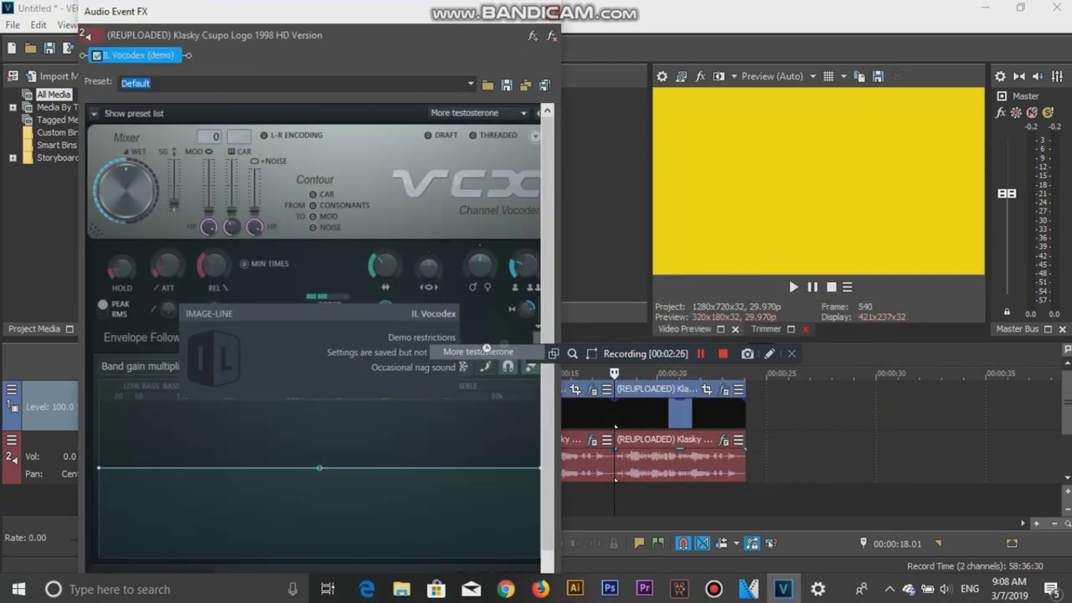
- Look over the fourth clip's Vocodex settings, close the audio effects and play the clip back
left_click_drag(545, 329, 545, 362)
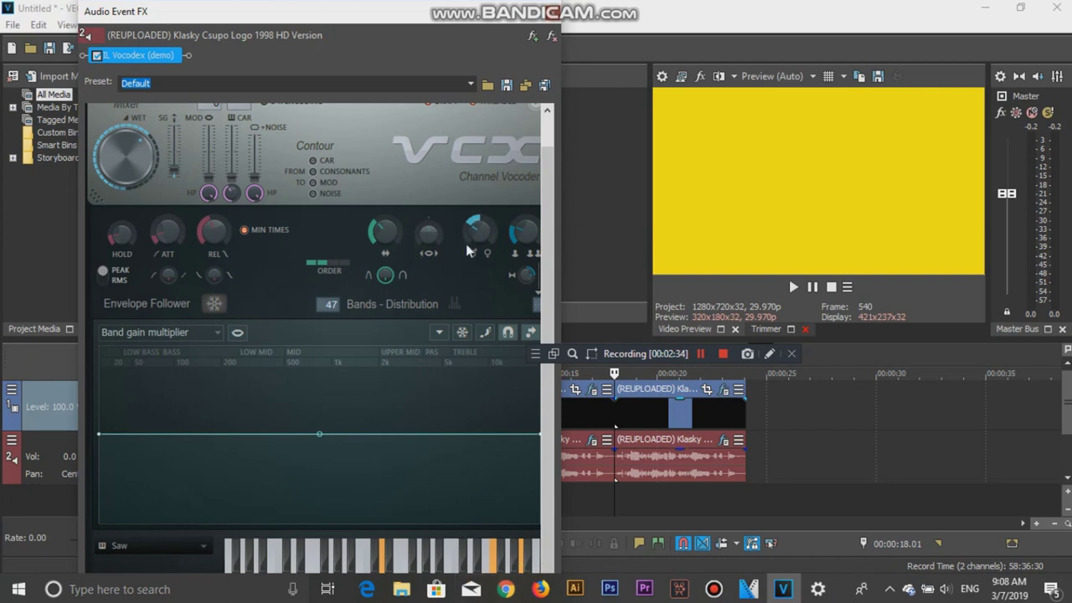
scroll(452, 209, "up", 1)
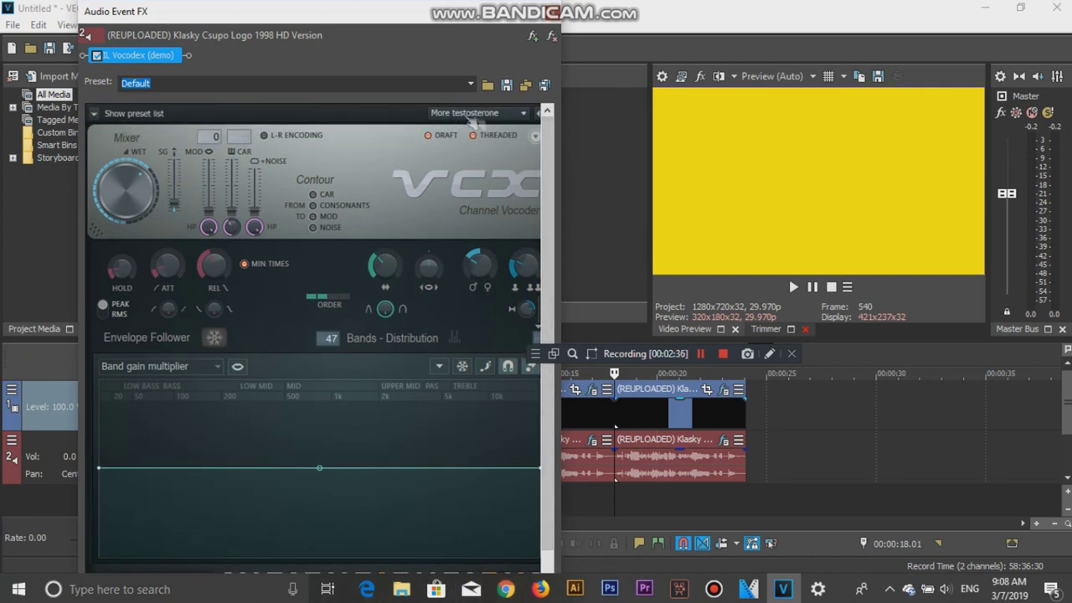
left_click(556, 12)
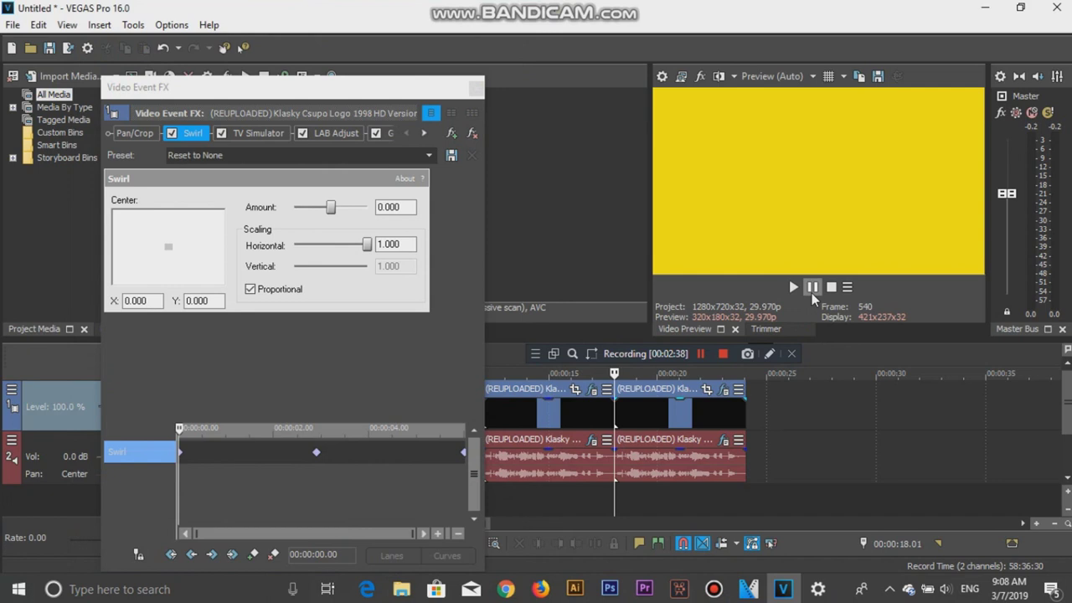
left_click(812, 292)
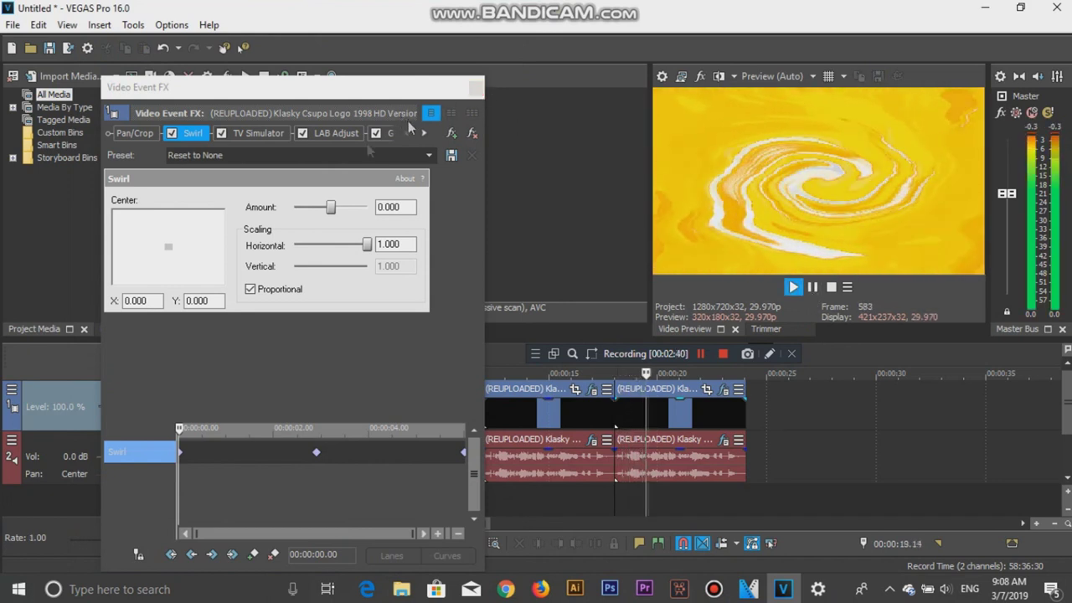
- Examine the fourth clip's TV Simulator, LAB Adjust and Gradient Map effects, including the gradient's control point colours, and close the video effects
left_click(252, 132)
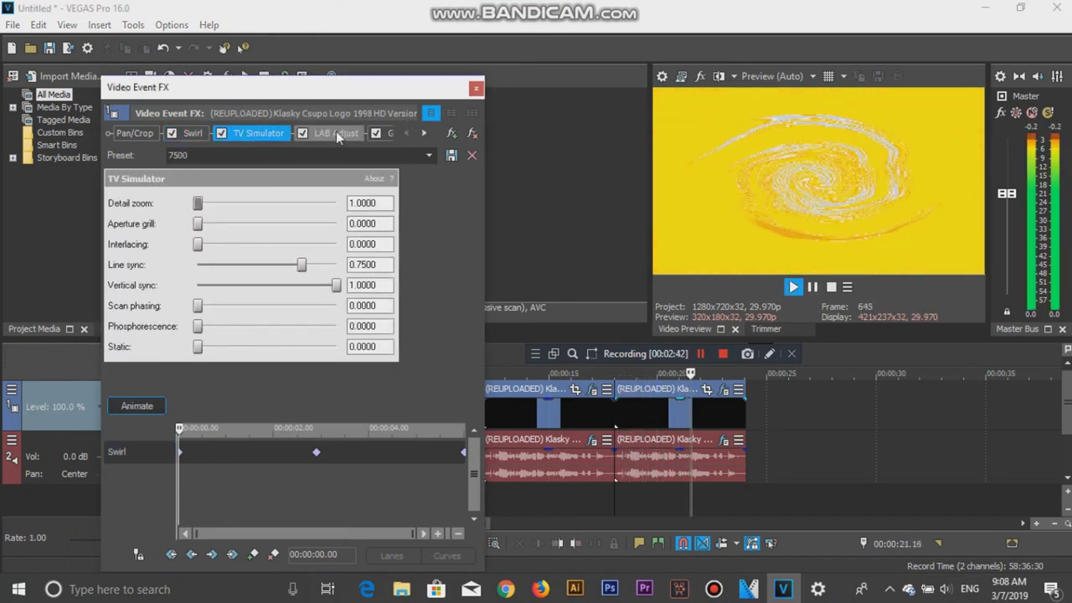
left_click(335, 132)
left_click(424, 134)
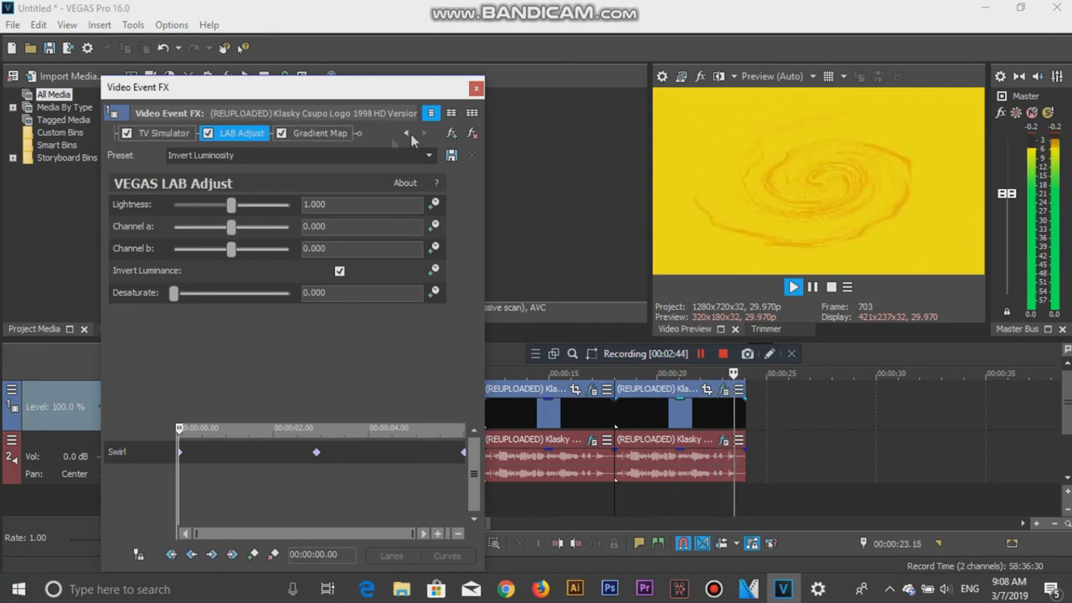
left_click(344, 135)
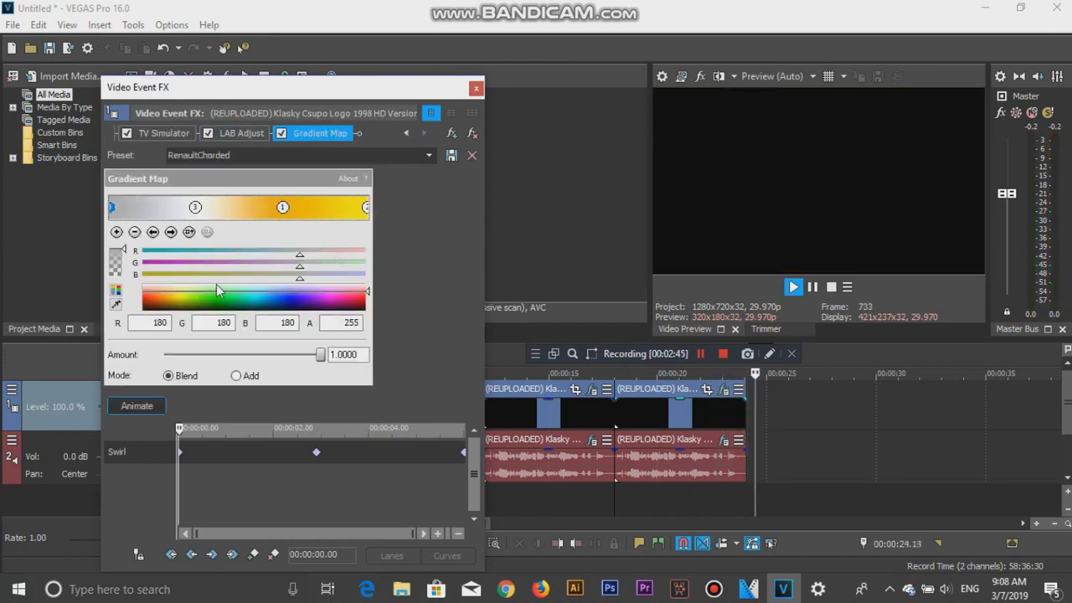
left_click(170, 232)
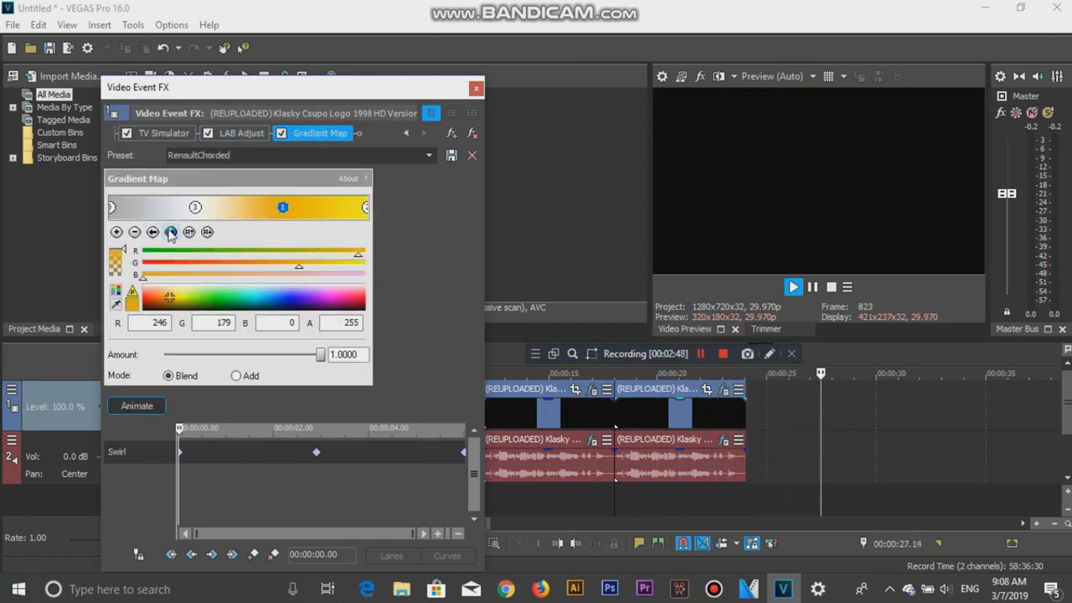
left_click(170, 232)
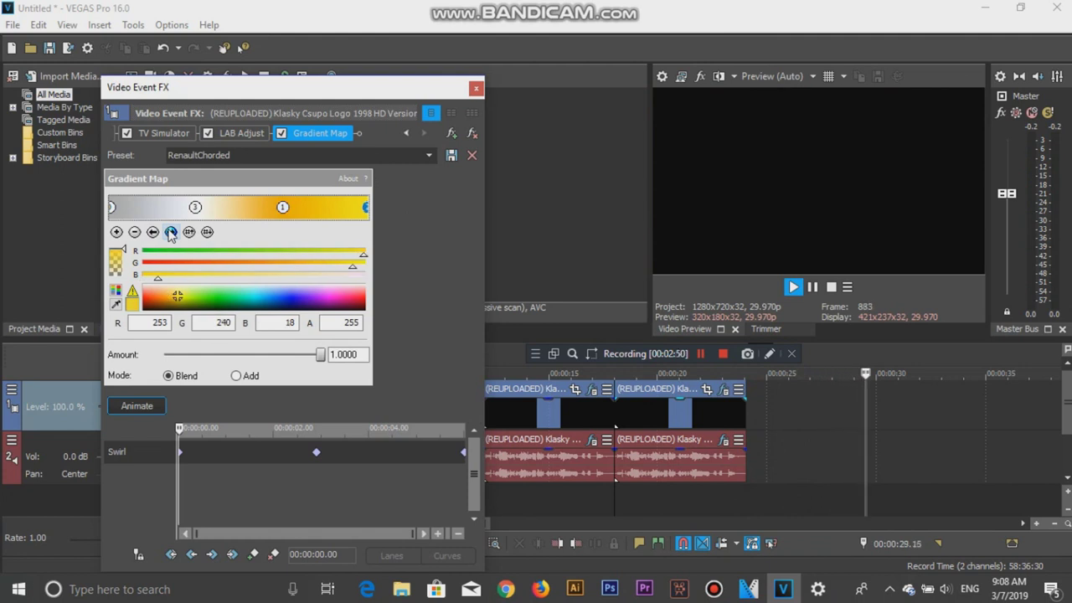
left_click(476, 87)
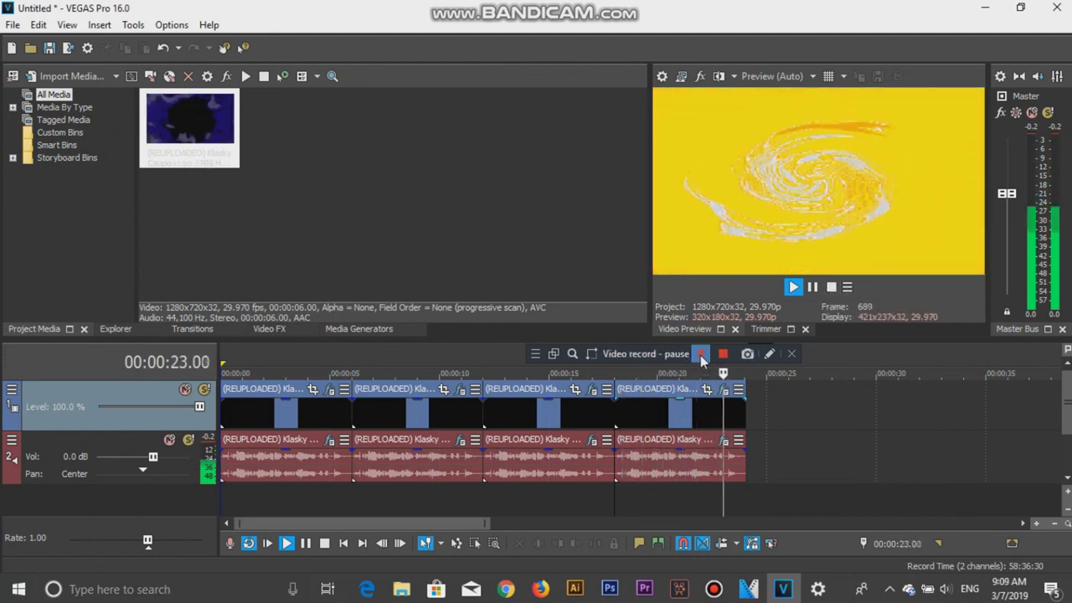
- Examine the fifth clip's two Swirl effects, NewBlue ME Wiggle and M_CCTV settings, and close the video effects
left_click(702, 356)
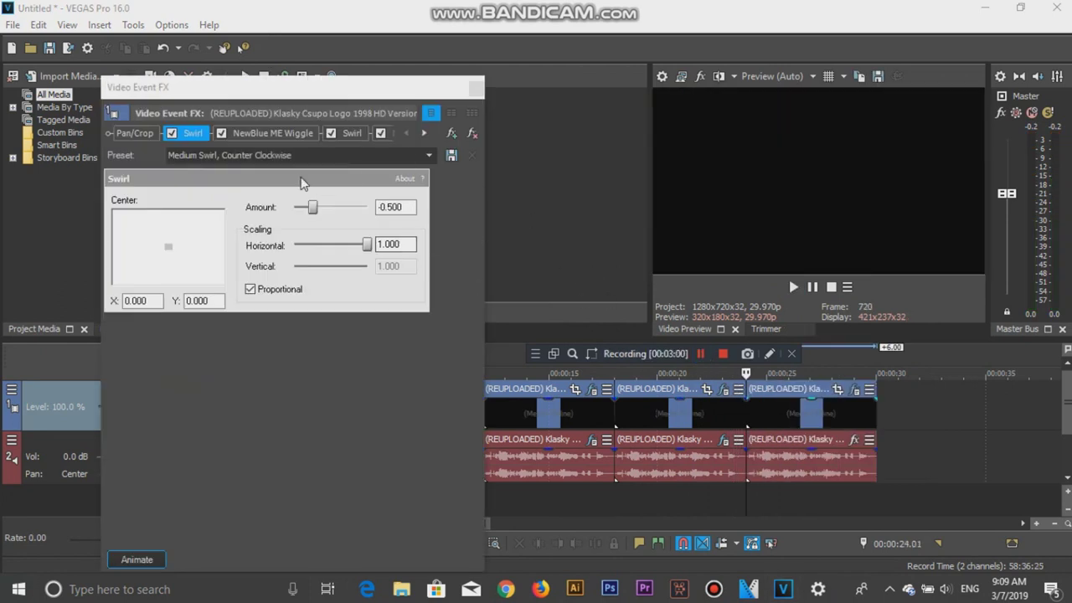
left_click(251, 134)
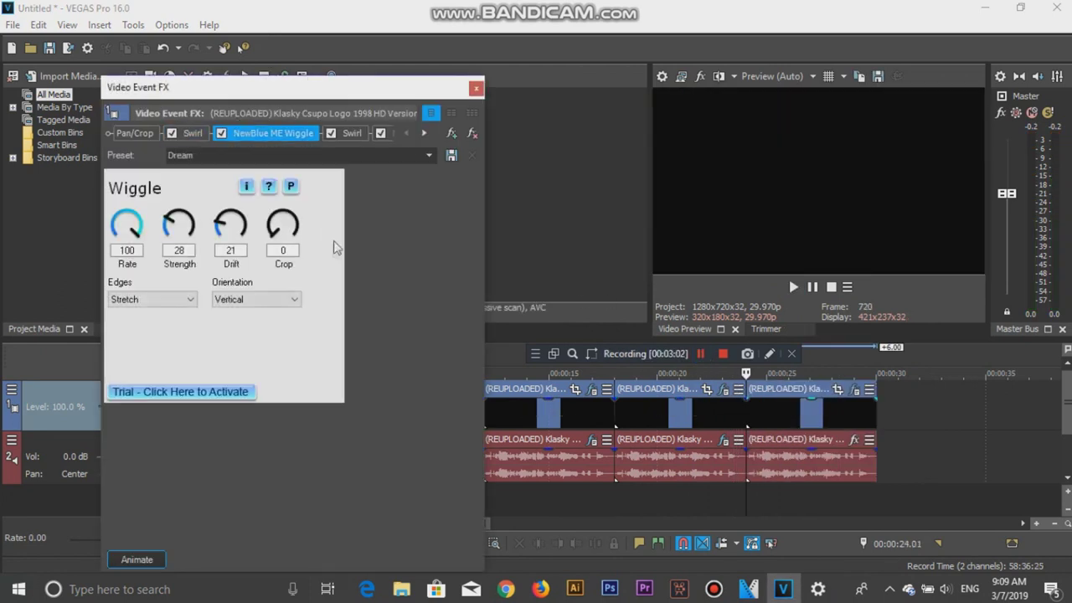
left_click(347, 134)
left_click(421, 132)
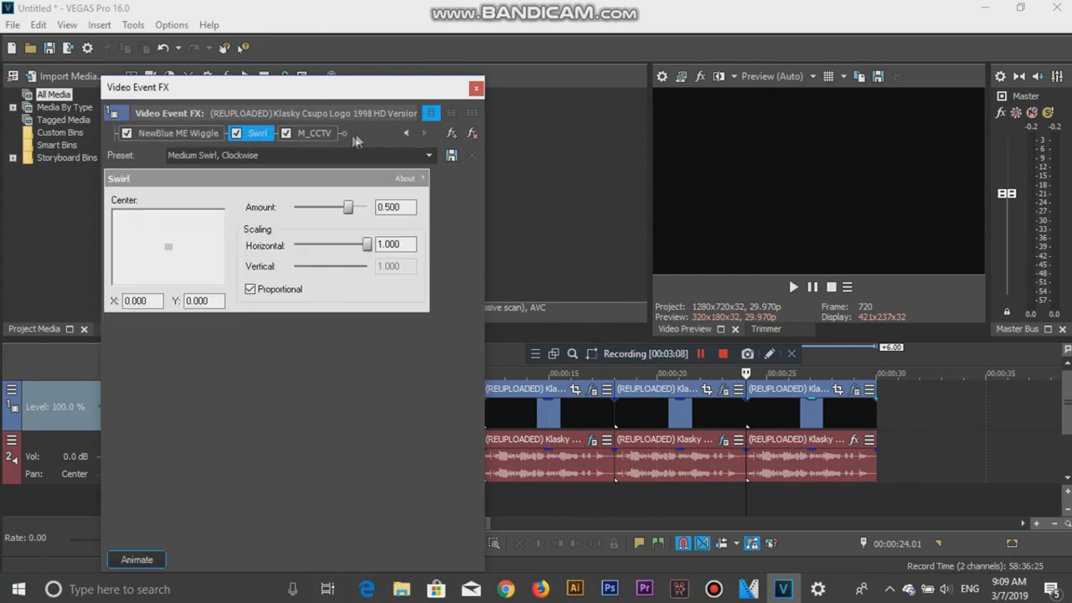
left_click(334, 134)
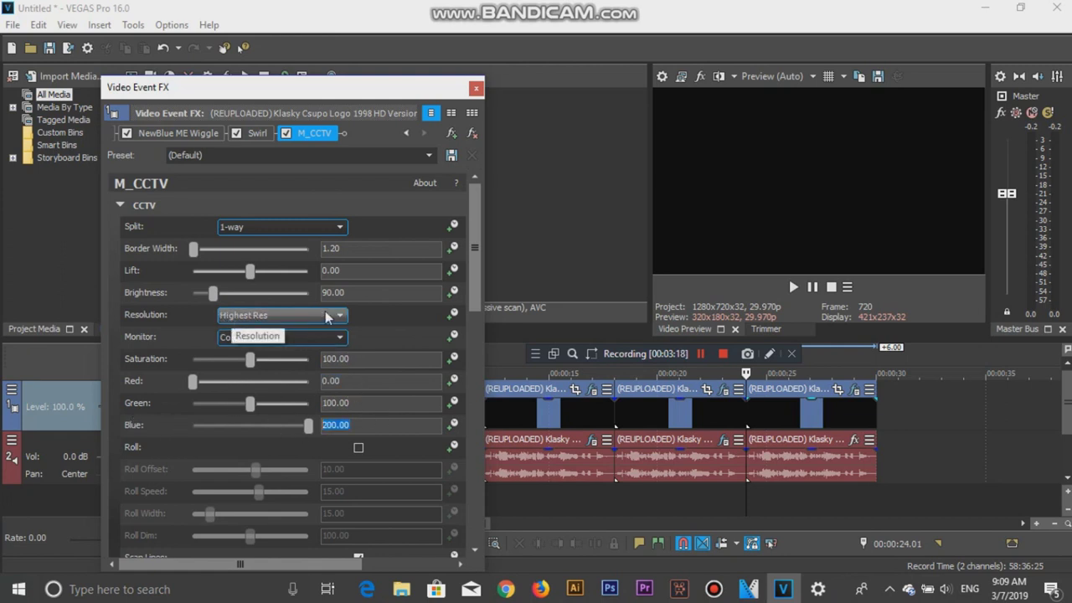
left_click(476, 87)
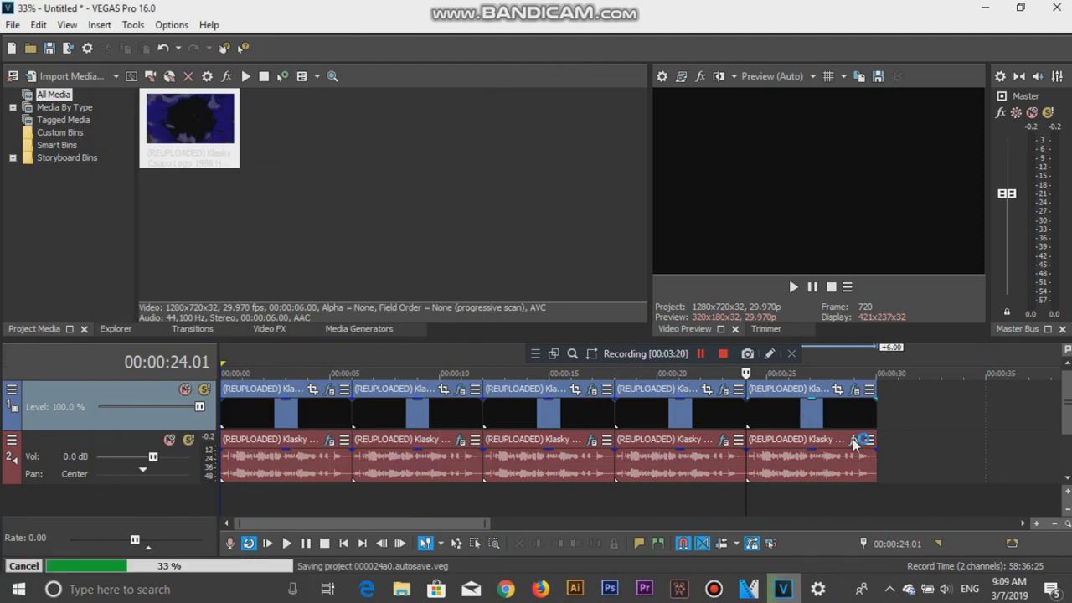
- Apply the X Is A Waterproof effect package to the fifth clip's audio and return the cursor to the clip's start
left_click(813, 288)
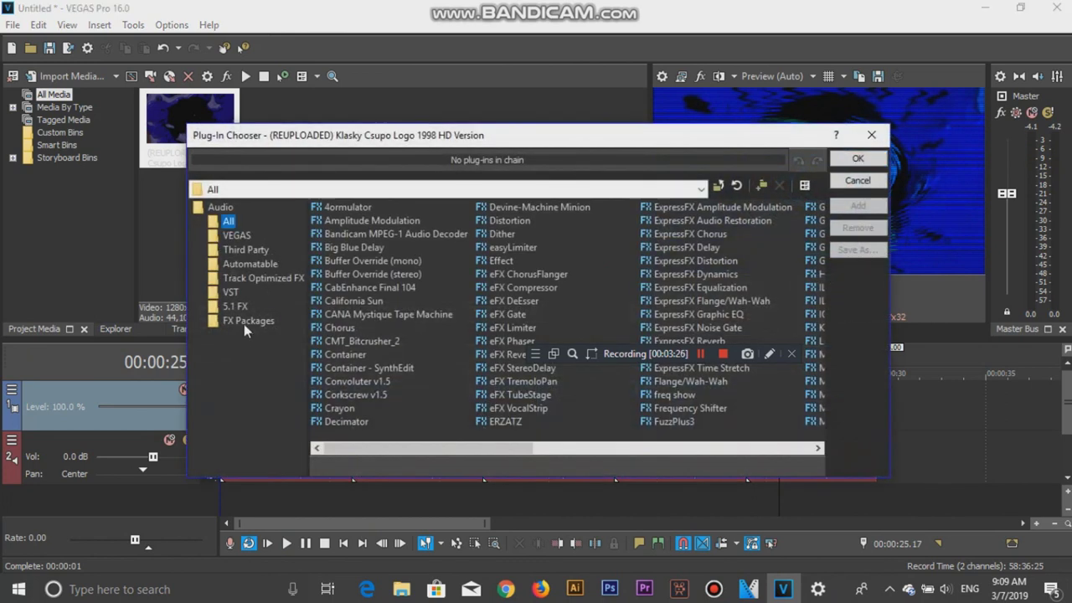
left_click(249, 321)
left_click(377, 248)
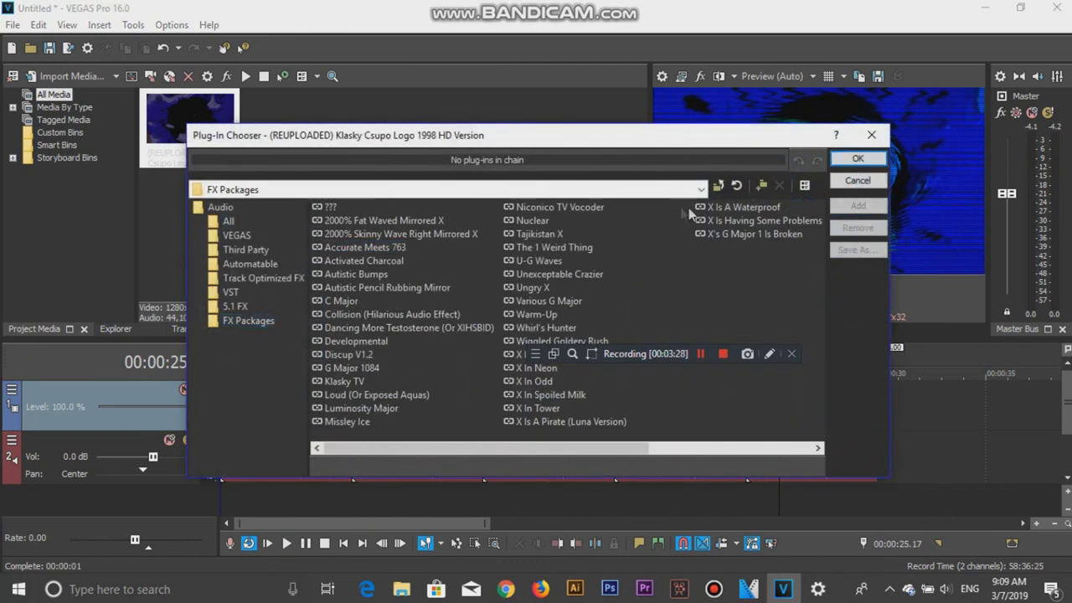
double_click(718, 211)
left_click(859, 159)
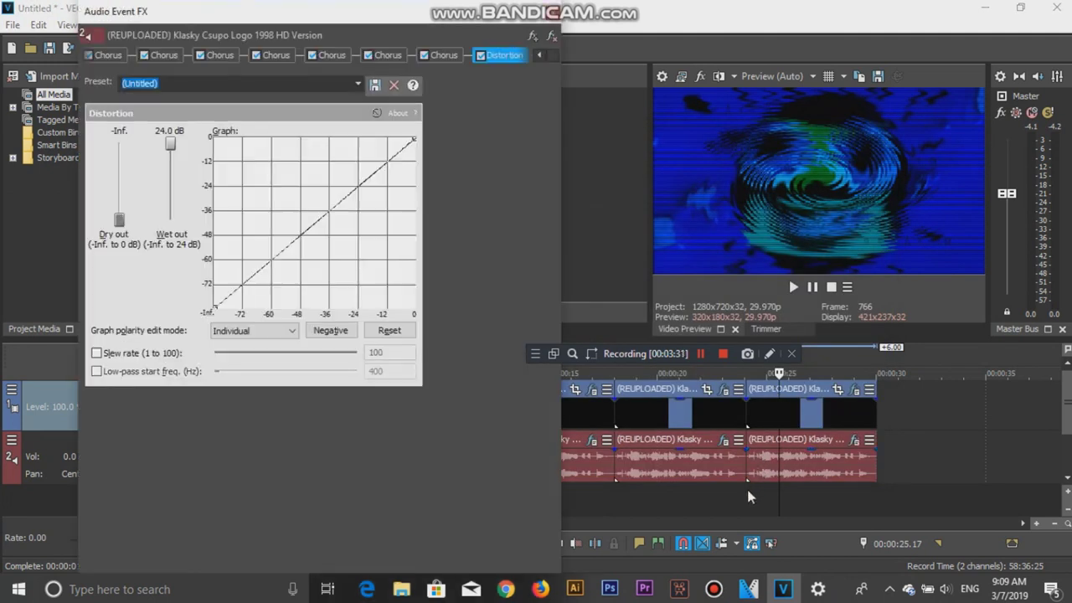
left_click(747, 486)
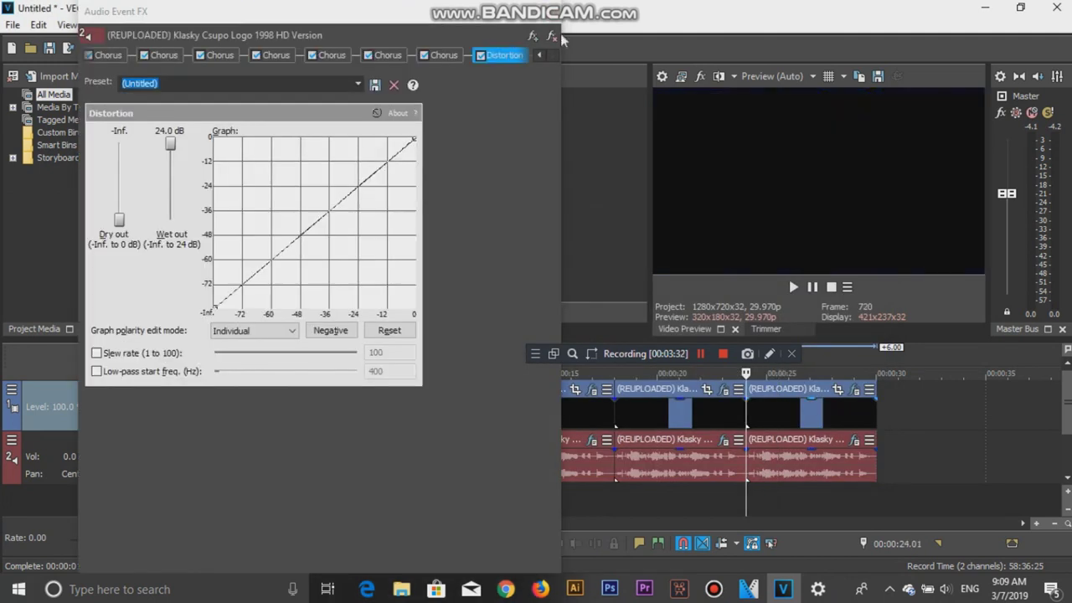
- Examine the fifth clip's Chorus and Distortion audio effects, close them and play the clip back
left_click(106, 54)
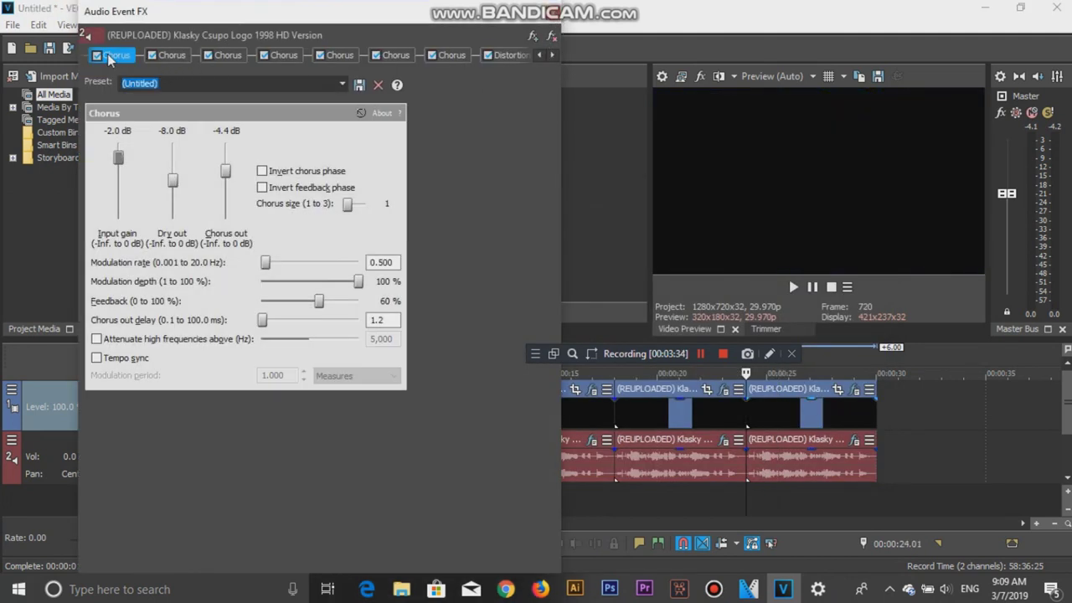
left_click(540, 55)
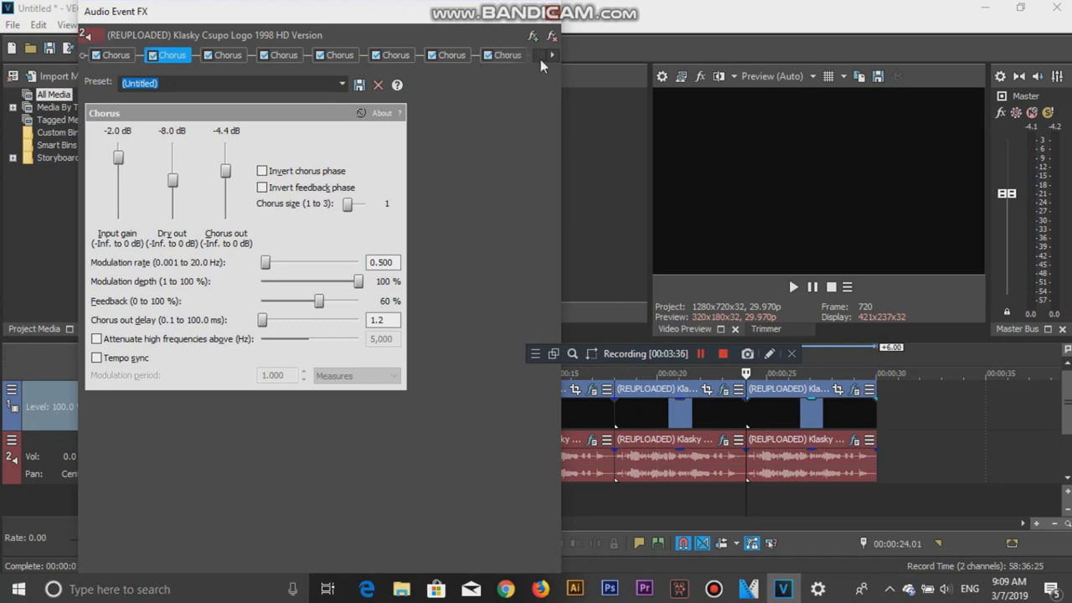
left_click(116, 56)
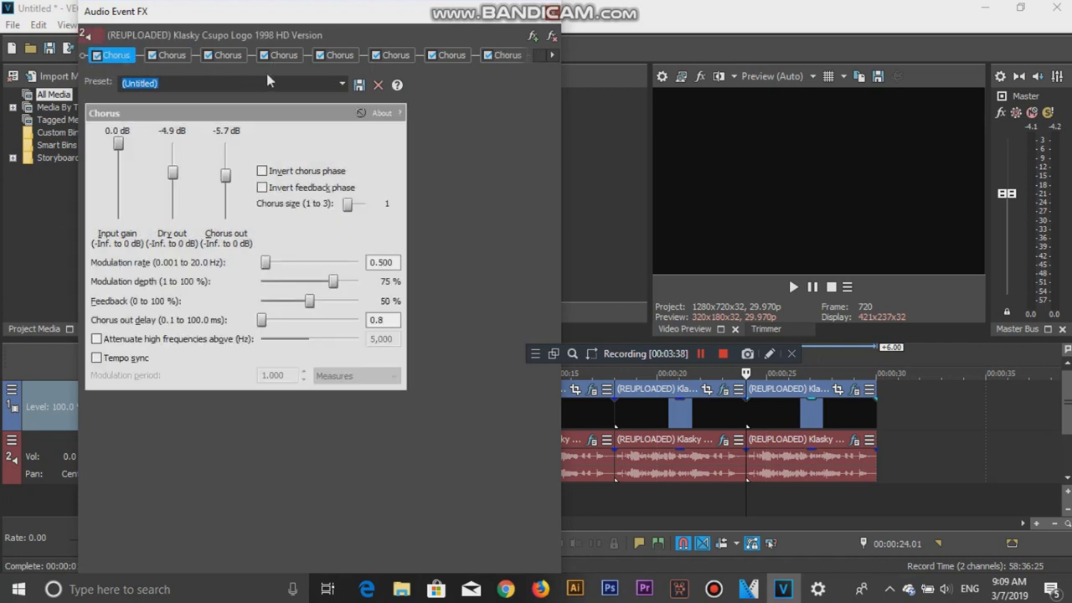
left_click(552, 55)
left_click(502, 56)
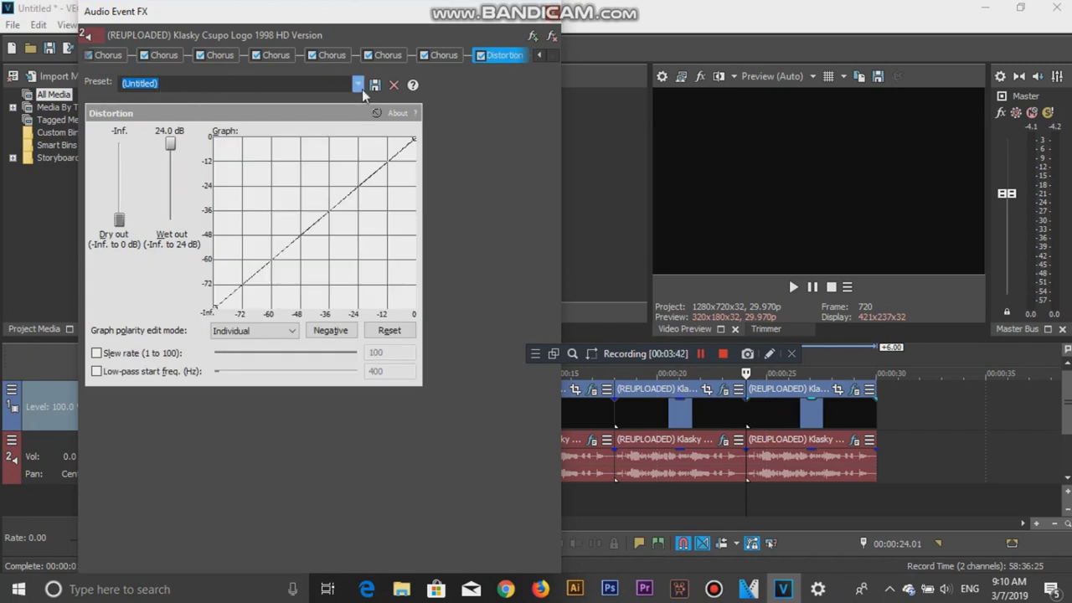
left_click_drag(170, 144, 170, 118)
left_click(556, 15)
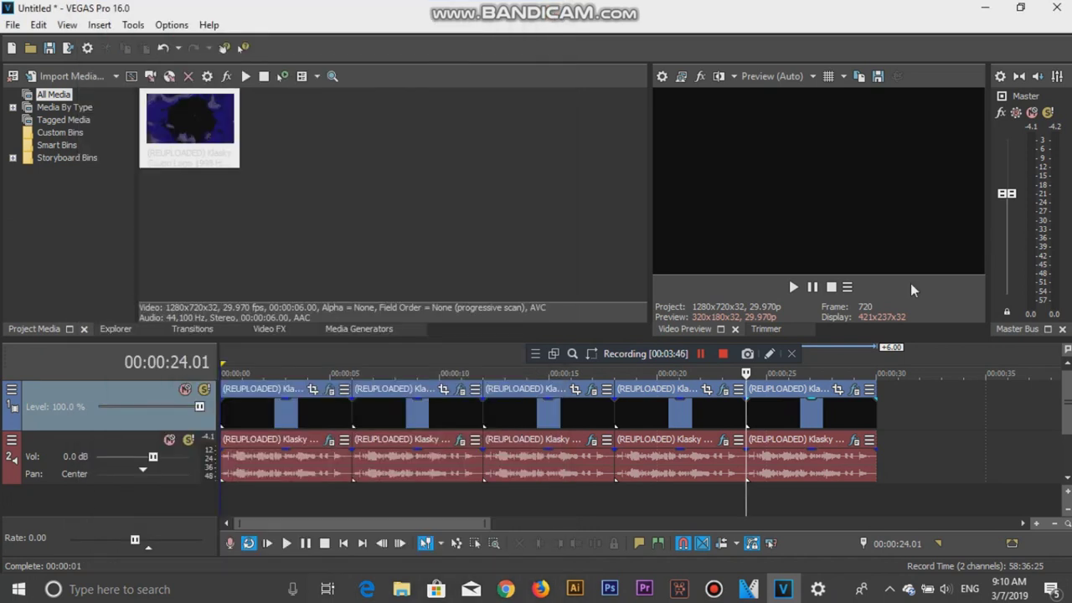
key("space")
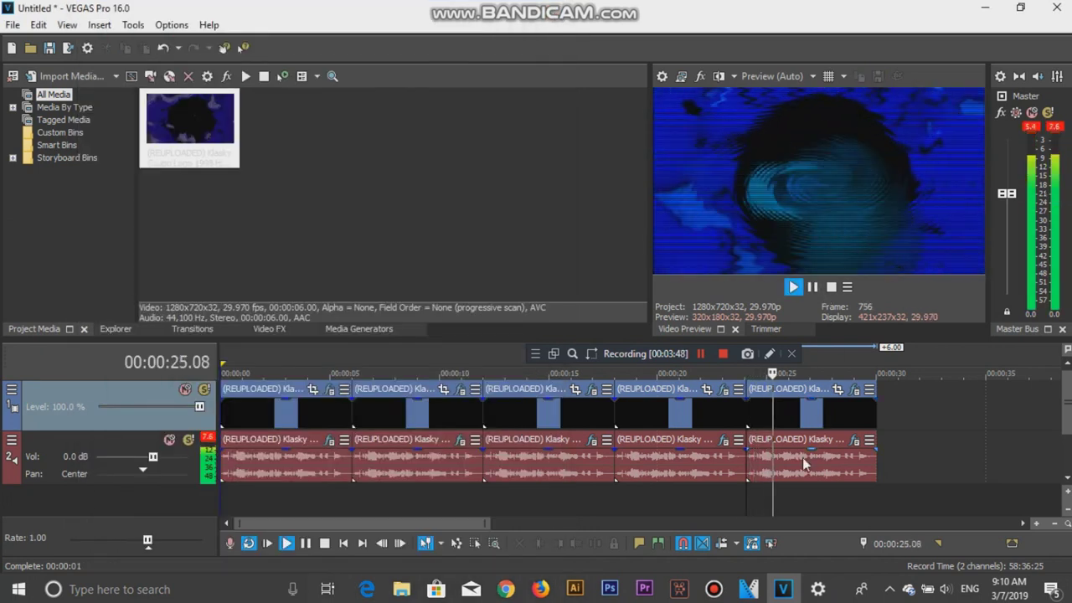